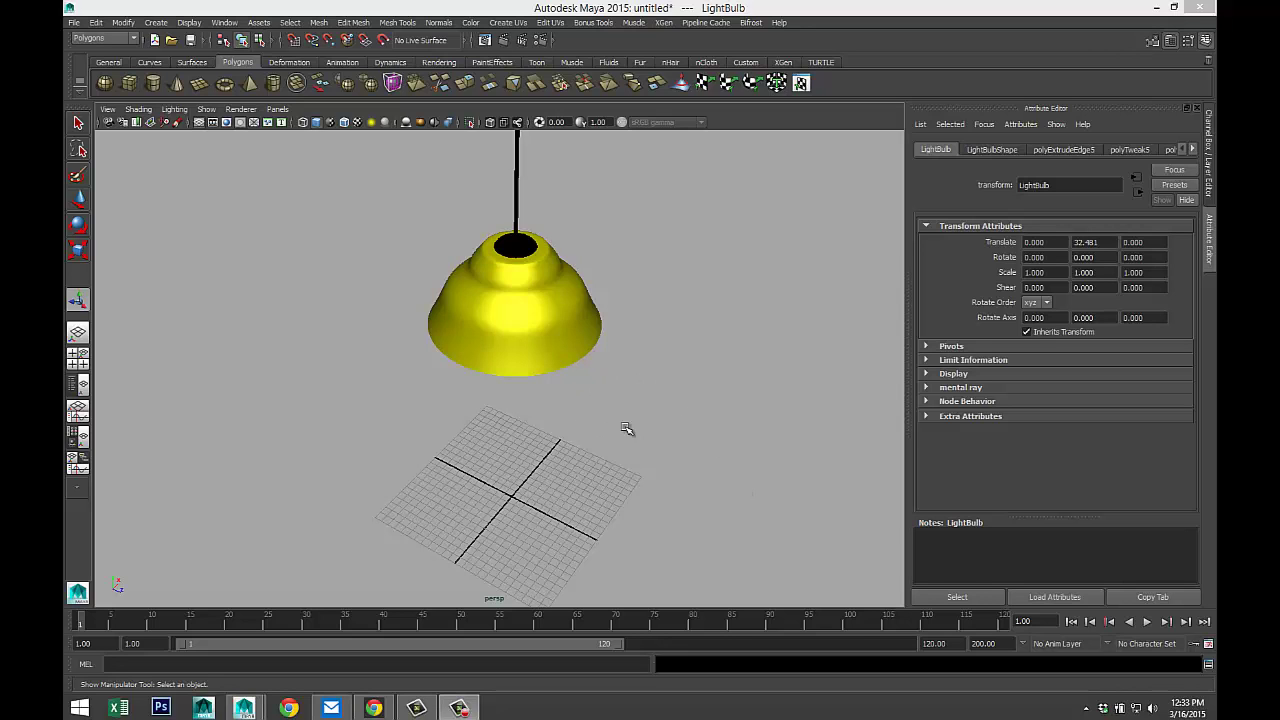
Step: Examine the hanging lamp from above and below, including the light bulb inside the shade
{"action": "left_click_drag", "start_coordinate": [552, 400], "coordinate": [540, 363], "text": "alt"}
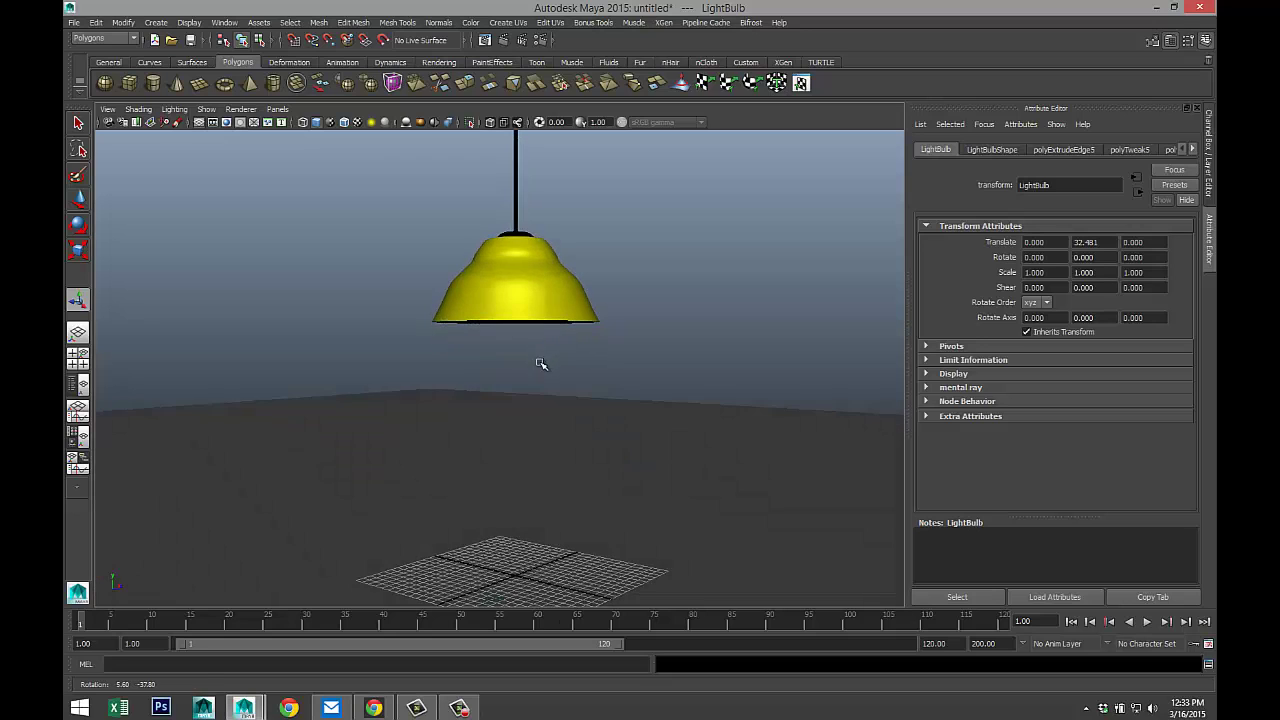
{"action": "left_click_drag", "start_coordinate": [626, 410], "coordinate": [604, 390], "text": "alt"}
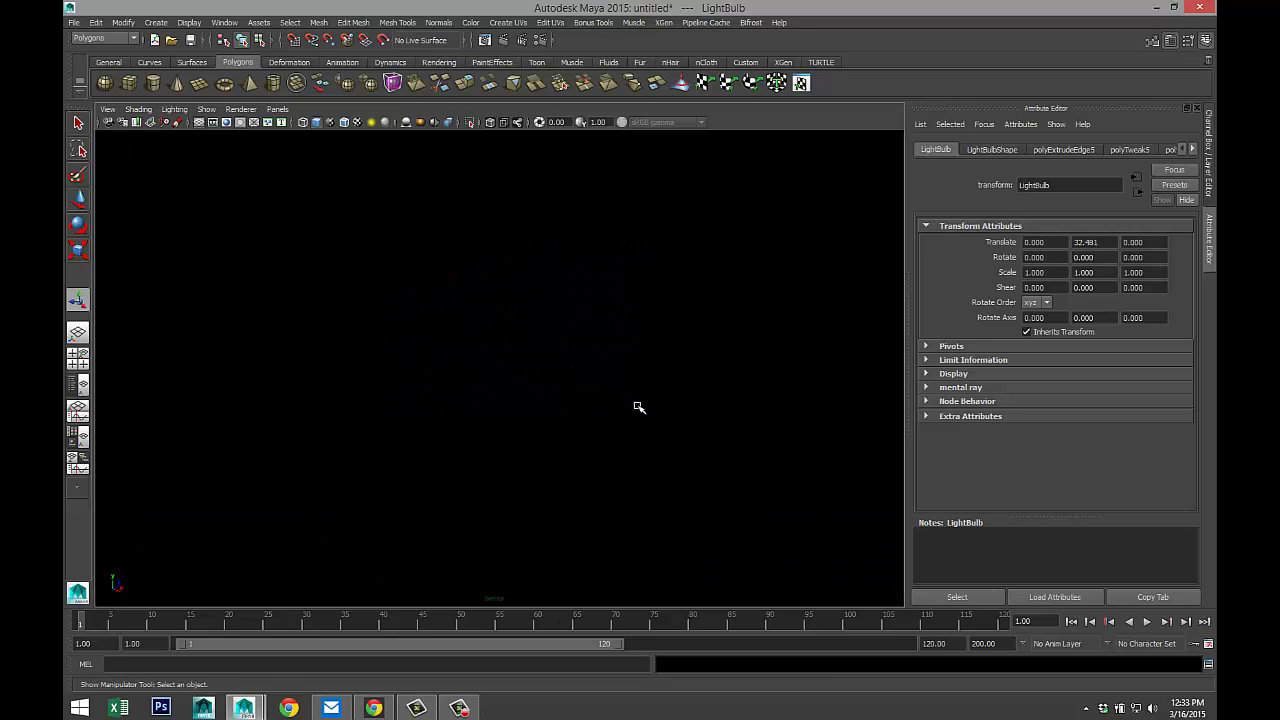
{"action": "scroll", "coordinate": [639, 404], "scroll_direction": "up", "scroll_amount": 5}
{"action": "middle_click_drag", "start_coordinate": [654, 348], "coordinate": [648, 358], "text": "alt"}
{"action": "left_click_drag", "start_coordinate": [648, 358], "coordinate": [640, 424], "text": "alt"}
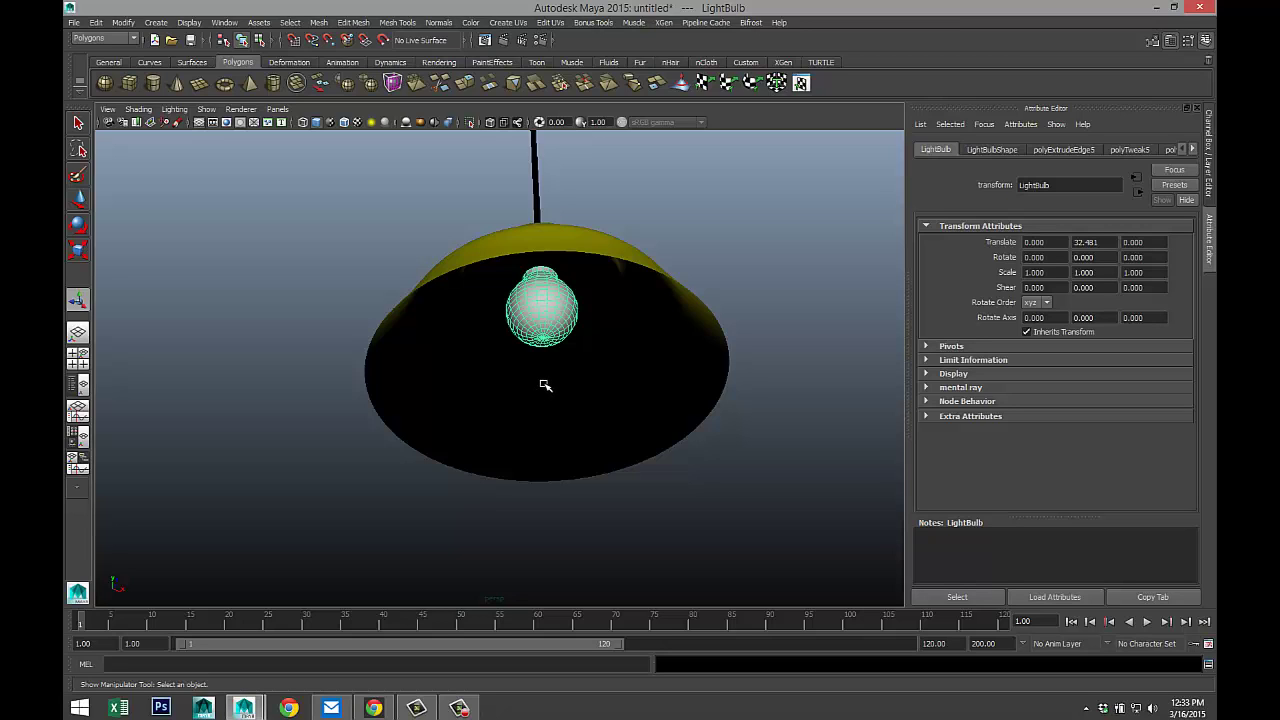
{"action": "scroll", "coordinate": [566, 374], "scroll_direction": "up", "scroll_amount": 5}
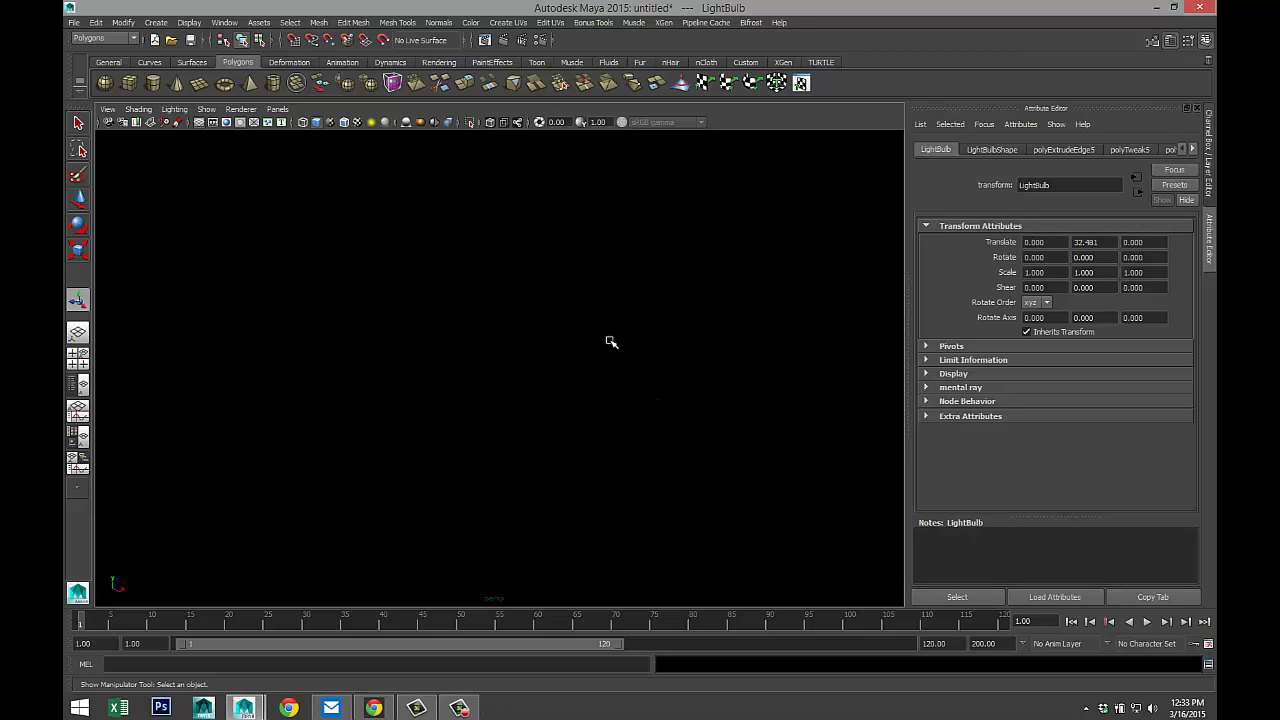
{"action": "left_click_drag", "start_coordinate": [610, 341], "coordinate": [617, 420], "text": "alt"}
{"action": "mouse_move", "coordinate": [575, 403]}
{"action": "middle_mouse_down", "text": "alt"}
{"action": "mouse_move", "coordinate": [607, 426]}
{"action": "mouse_move", "coordinate": [554, 417]}
{"action": "middle_mouse_up", "text": "alt"}
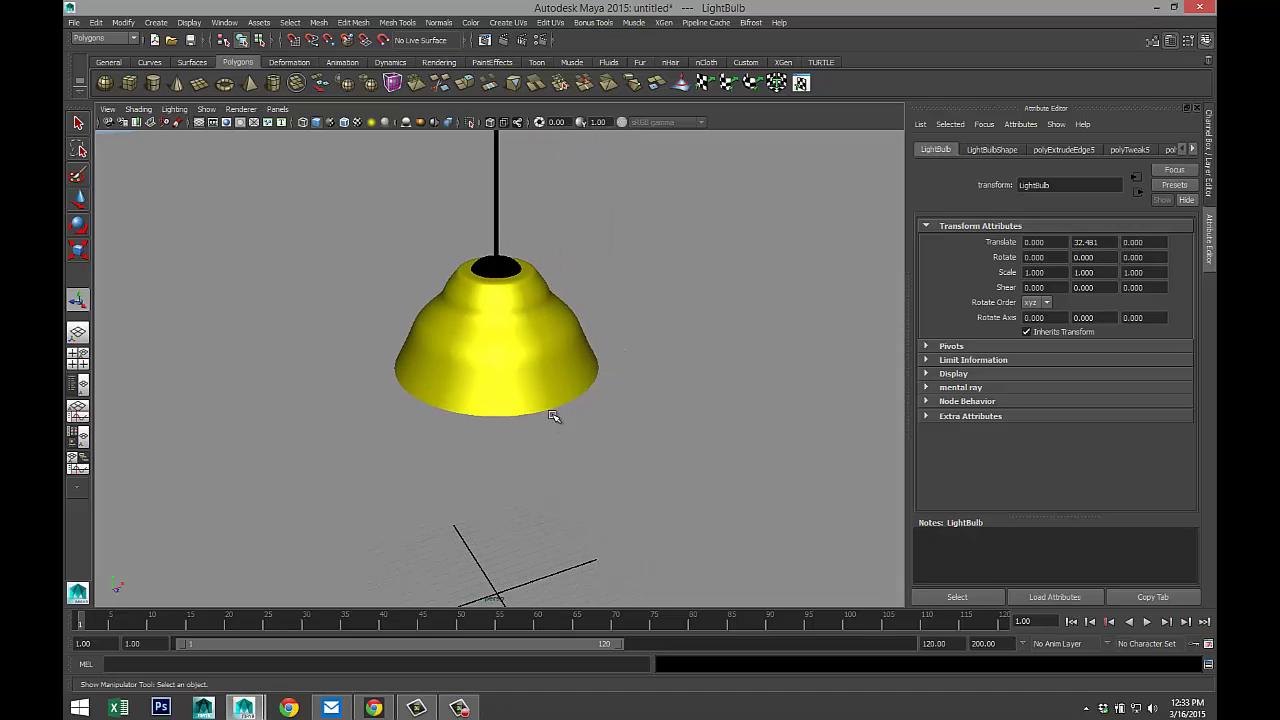
Step: Select the spotlight inside the light bulb, working in the maximized side view
{"action": "left_click", "coordinate": [78, 360]}
{"action": "key", "text": "space"}
{"action": "key", "text": "f"}
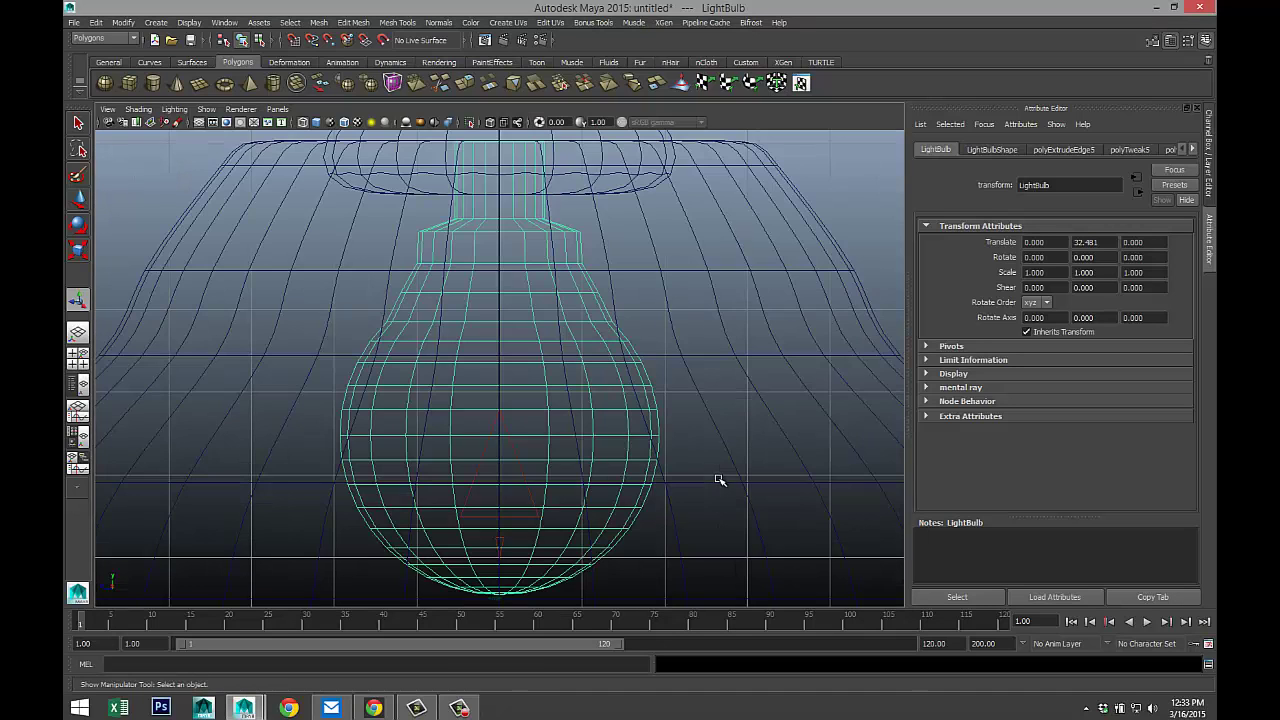
{"action": "scroll", "coordinate": [657, 450], "scroll_direction": "down", "scroll_amount": 6}
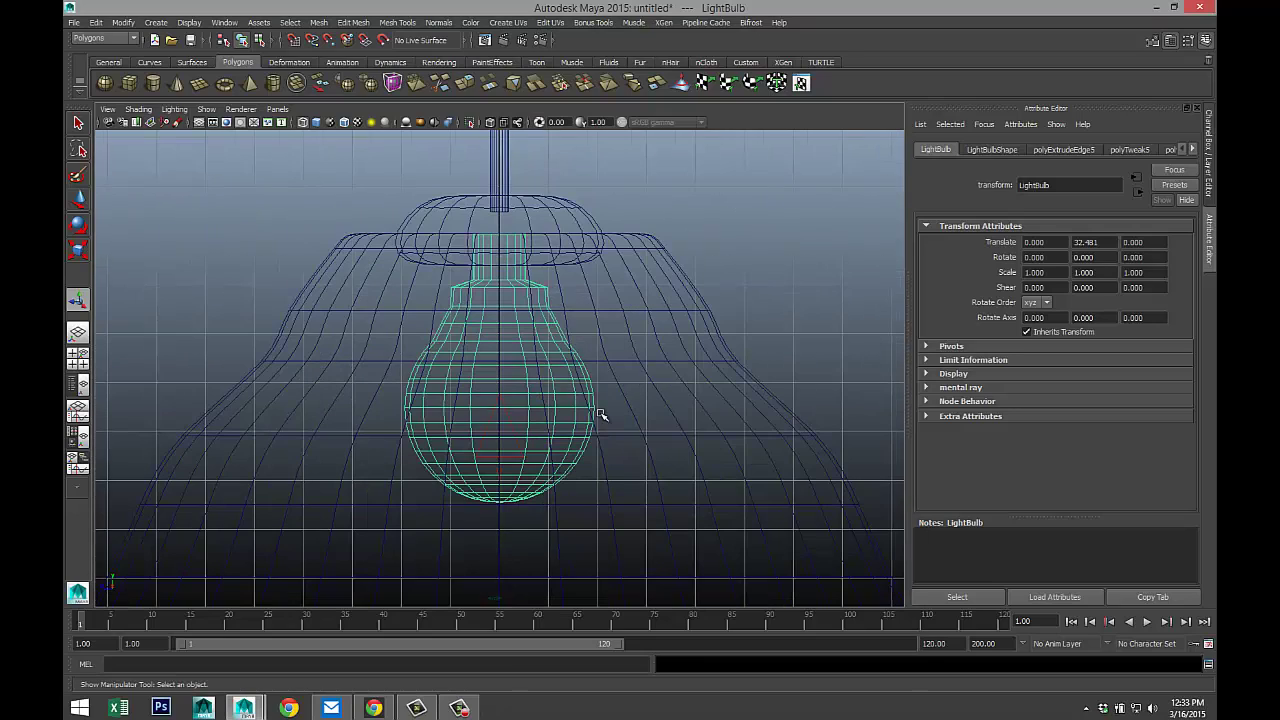
{"action": "scroll", "coordinate": [505, 481], "scroll_direction": "up", "scroll_amount": 3}
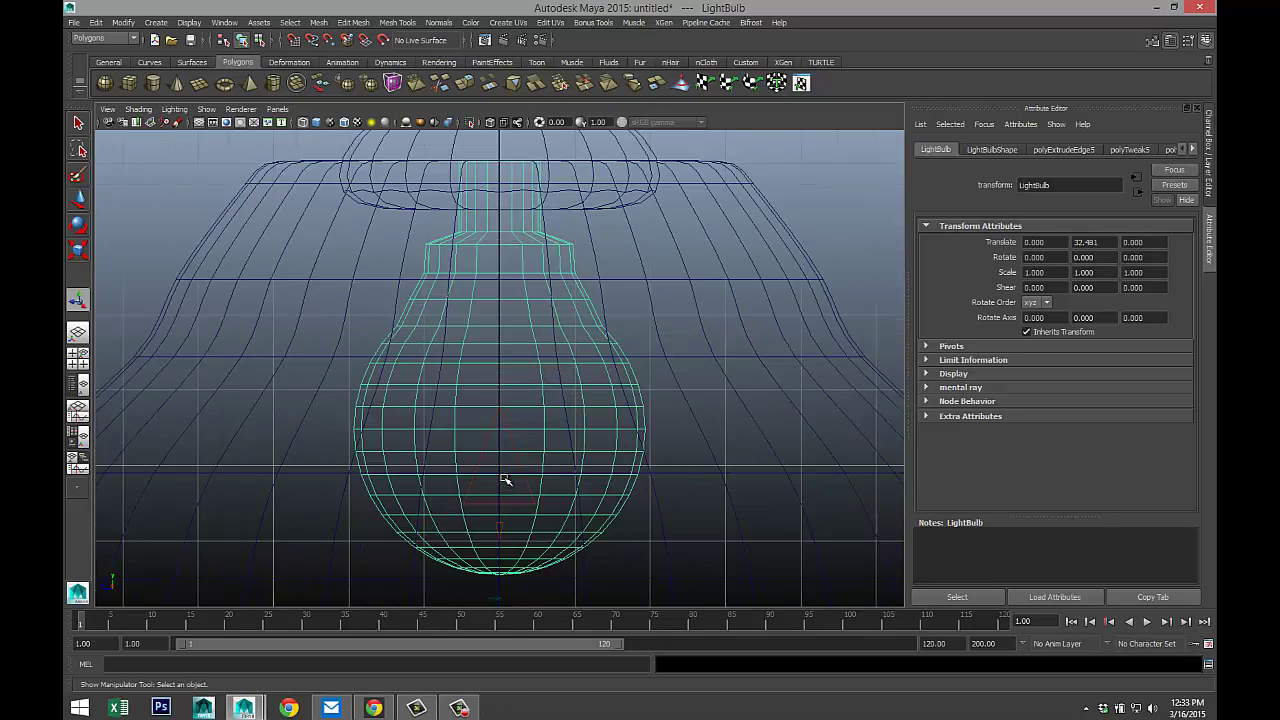
{"action": "scroll", "coordinate": [507, 478], "scroll_direction": "up", "scroll_amount": 2}
{"action": "left_click", "coordinate": [514, 466]}
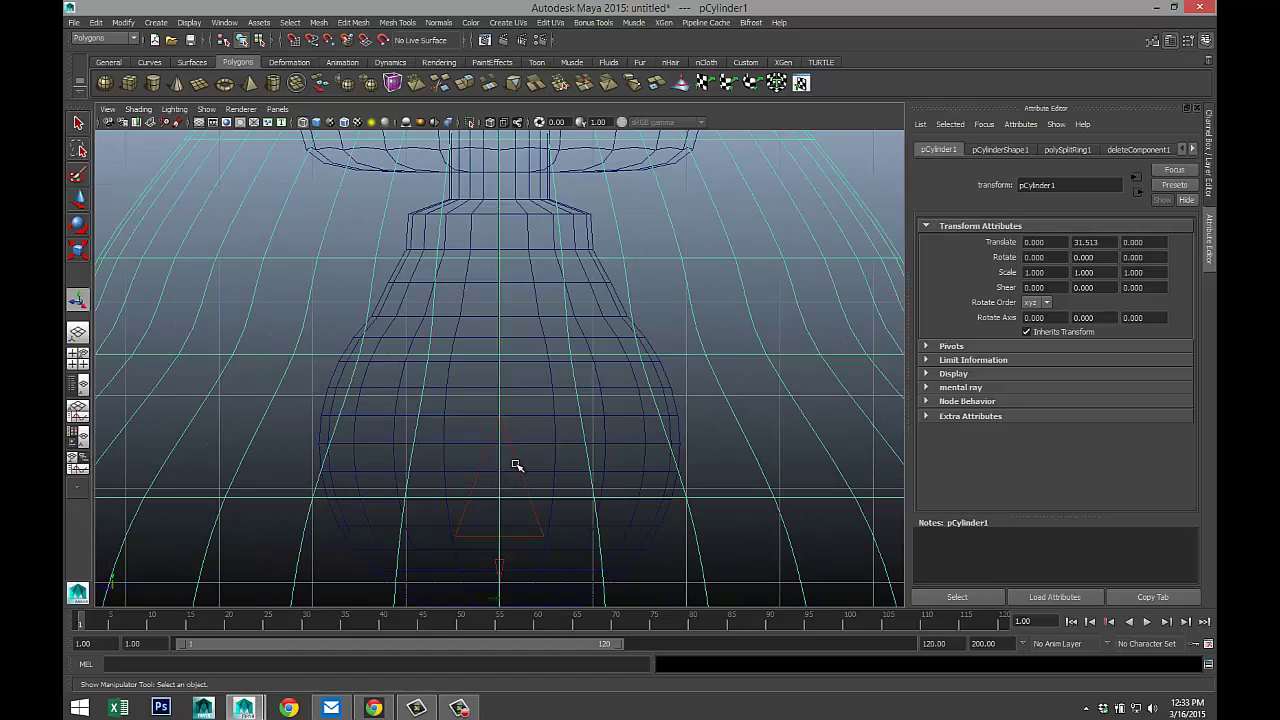
{"action": "left_click_drag", "start_coordinate": [431, 446], "coordinate": [557, 477]}
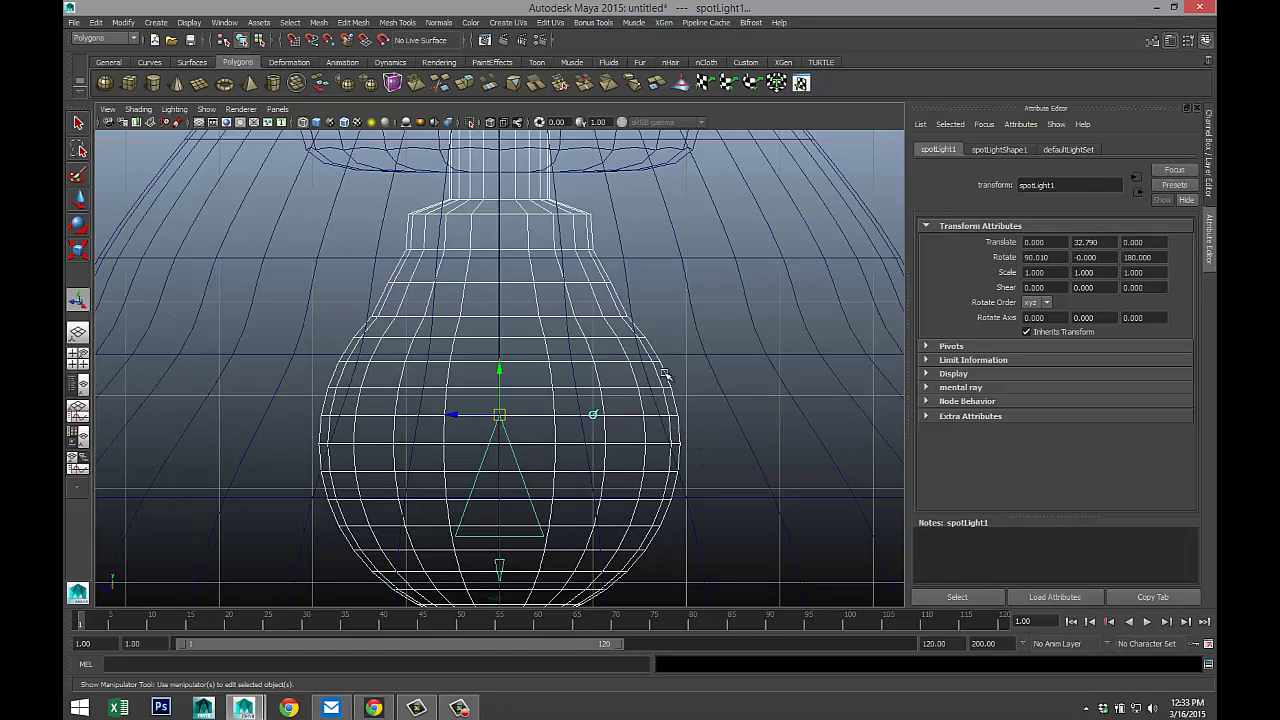
{"action": "left_click", "coordinate": [569, 250]}
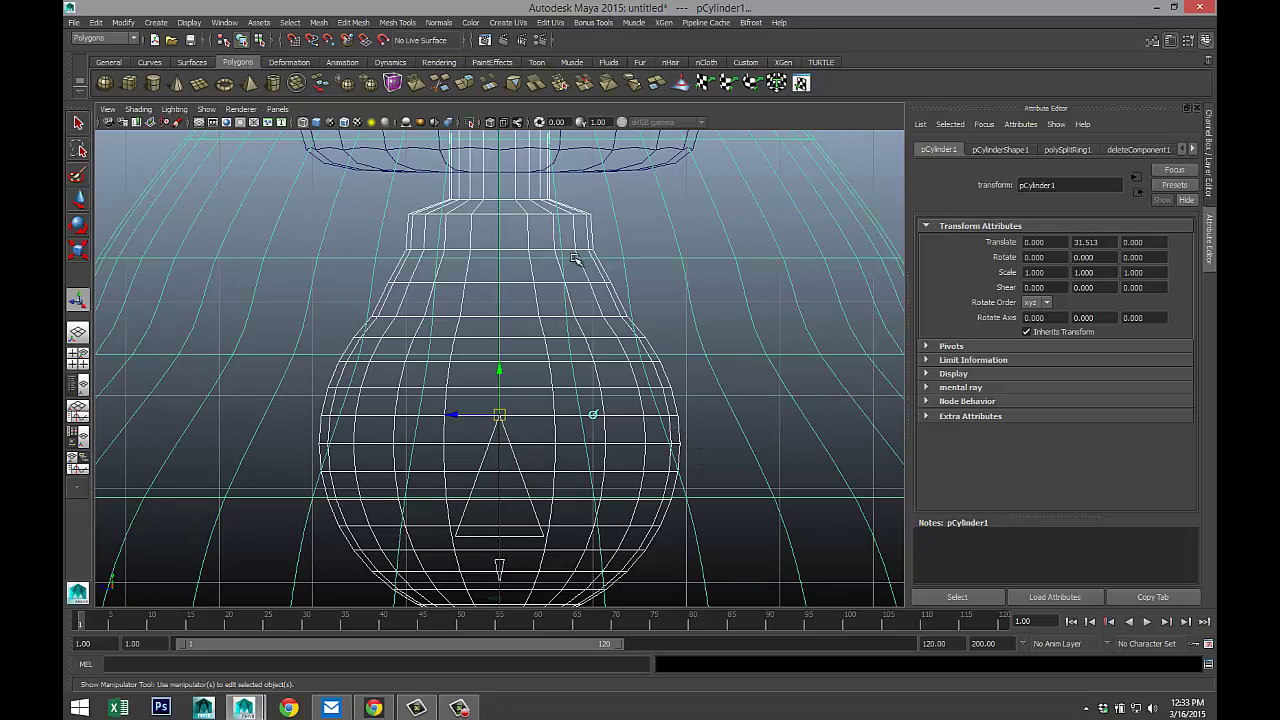
{"action": "left_click", "coordinate": [581, 260], "text": "shift"}
{"action": "left_click", "coordinate": [597, 252], "text": "shift"}
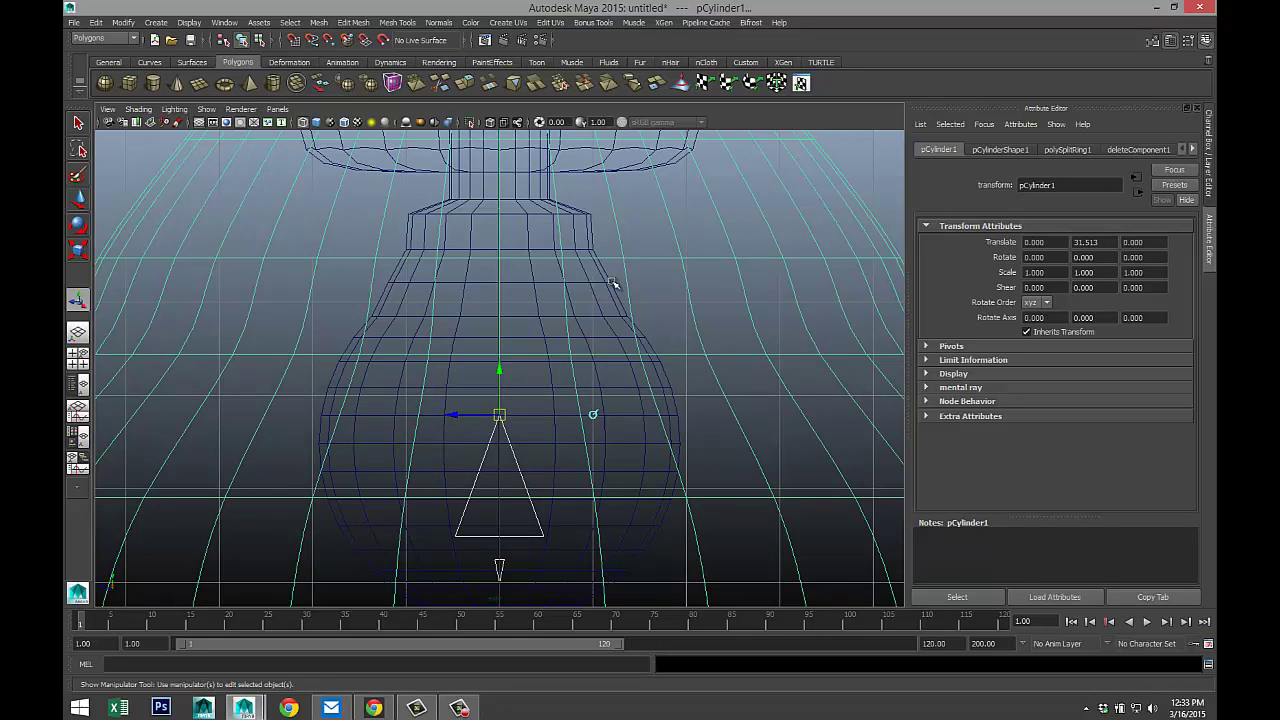
{"action": "left_click", "coordinate": [651, 496], "text": "shift"}
{"action": "scroll", "coordinate": [634, 497], "scroll_direction": "down", "scroll_amount": 8}
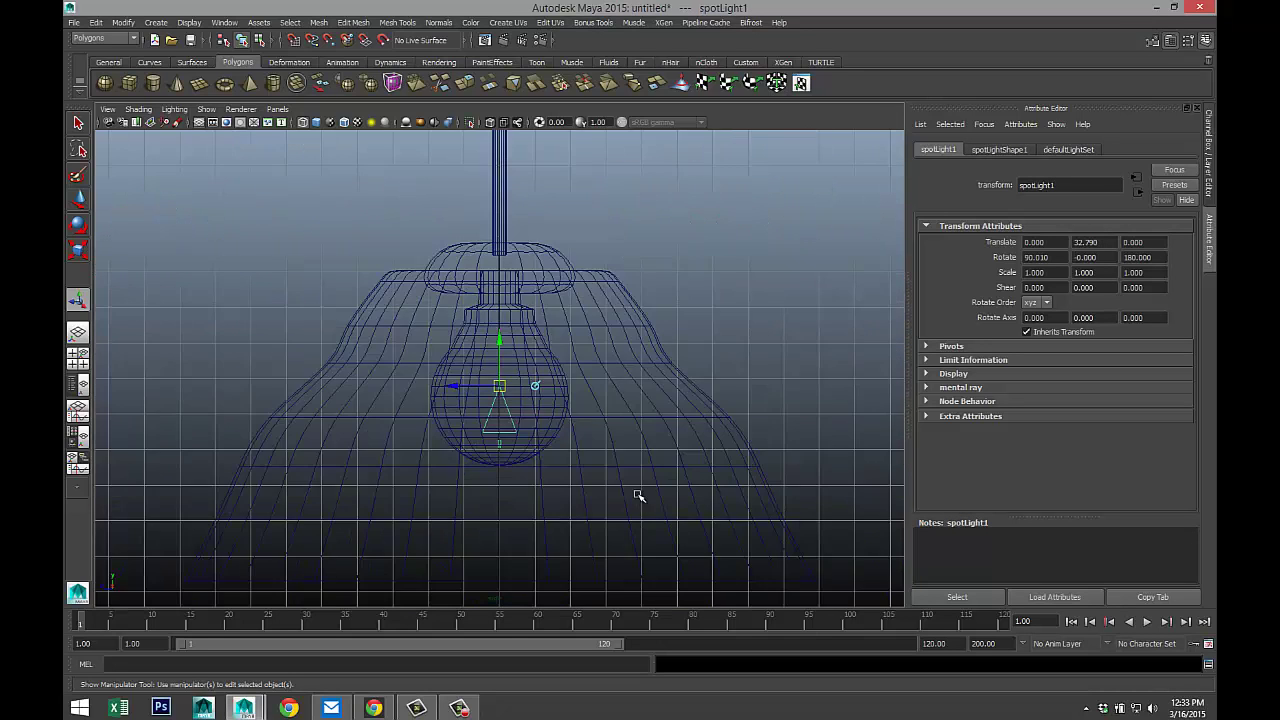
{"action": "scroll", "coordinate": [646, 494], "scroll_direction": "up", "scroll_amount": 10}
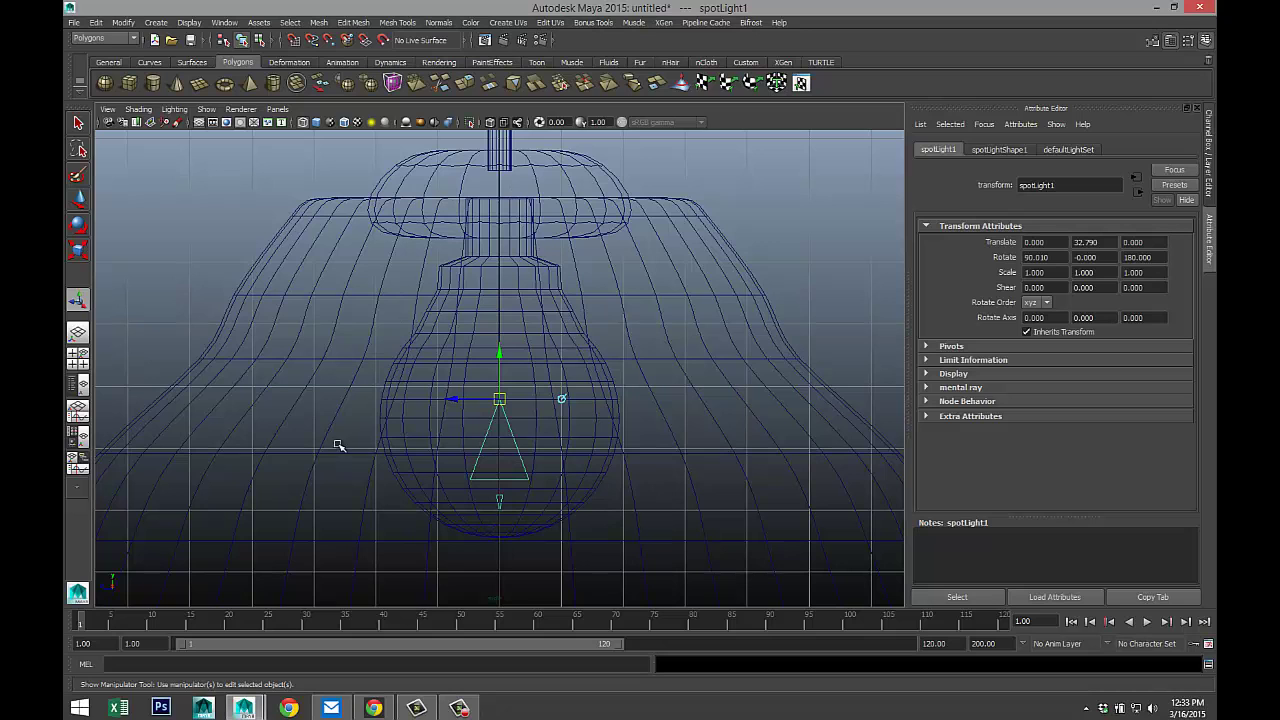
Step: Render the lamp from above in the perspective view with mental ray, and close the rendered image
{"action": "left_click", "coordinate": [78, 356]}
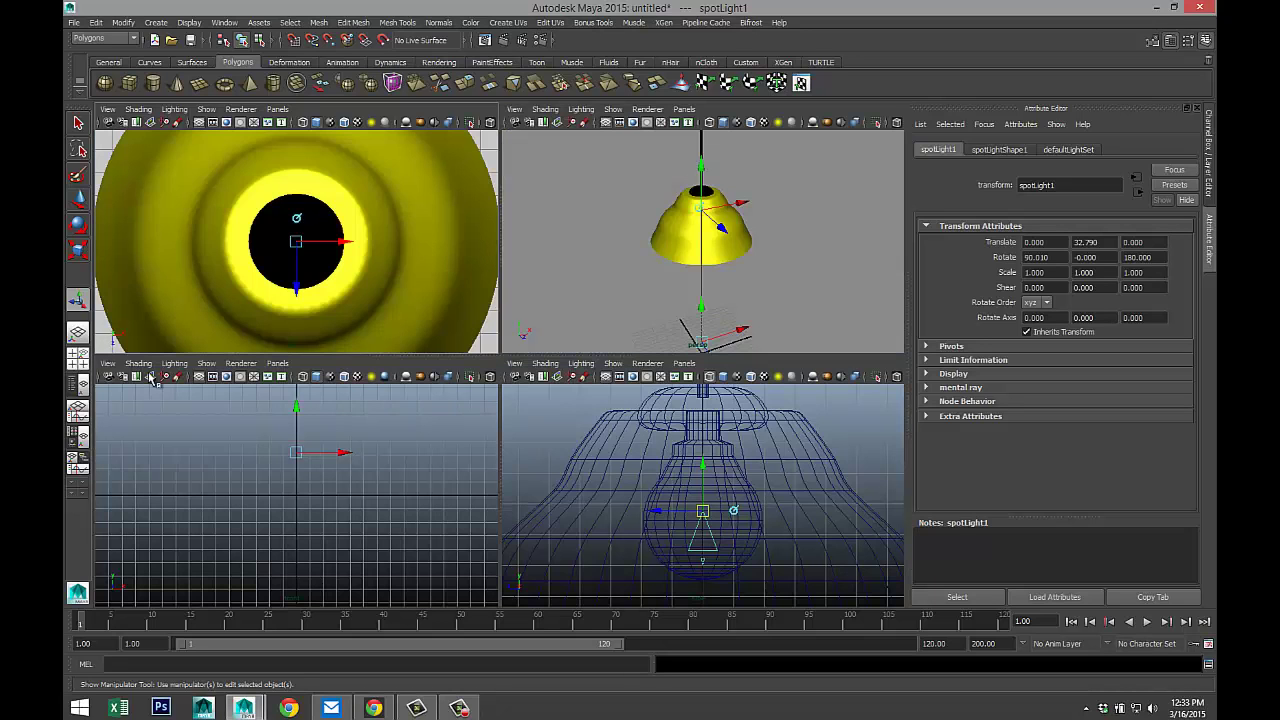
{"action": "key", "text": "space"}
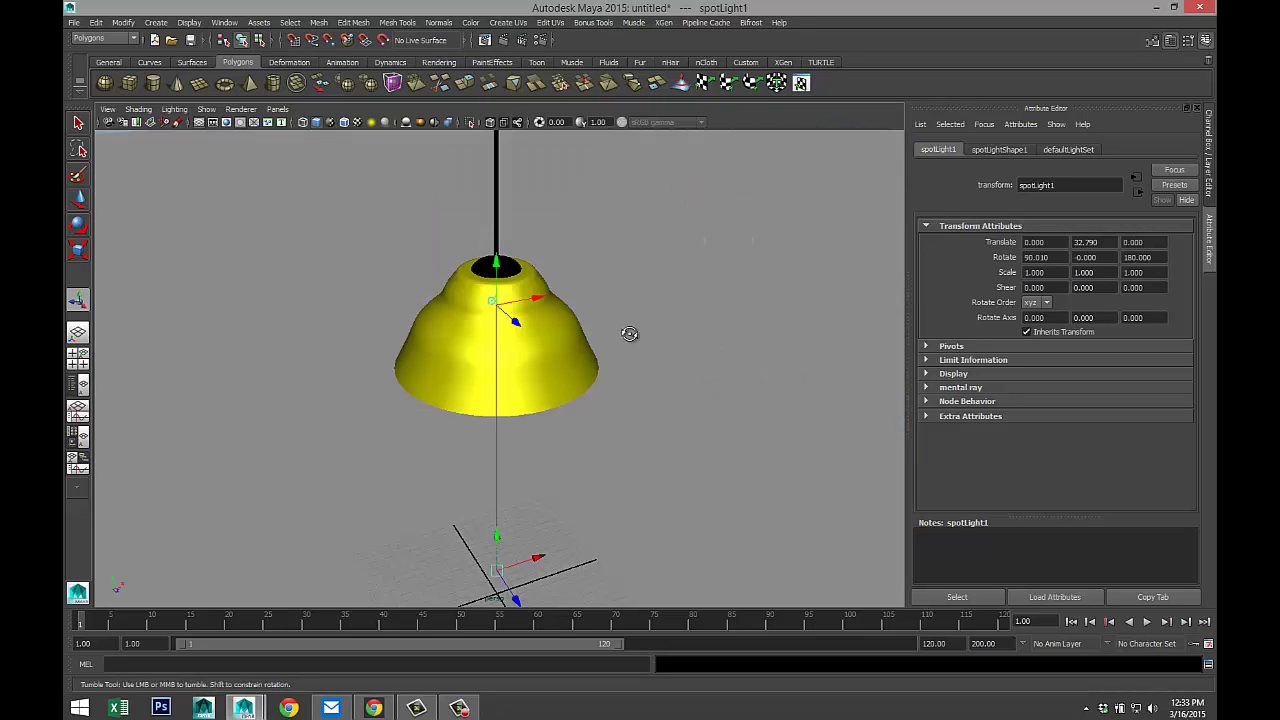
{"action": "middle_click_drag", "start_coordinate": [631, 334], "coordinate": [660, 280], "text": "alt"}
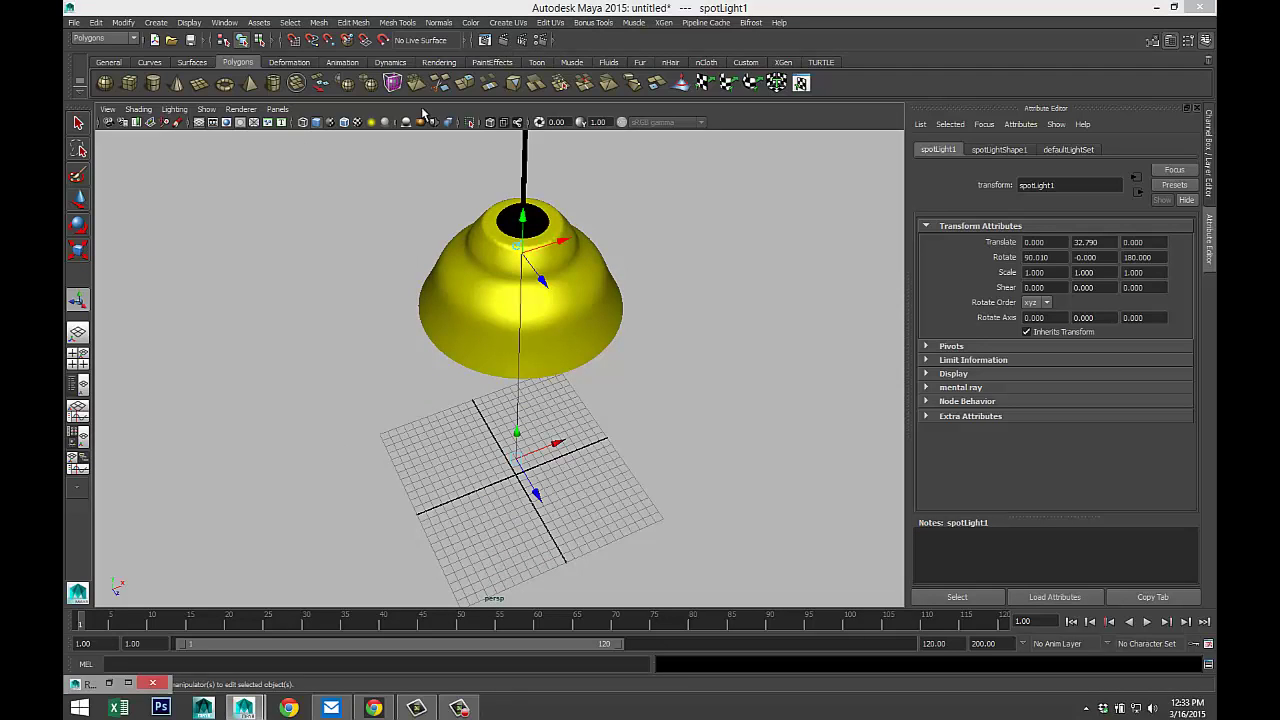
{"action": "left_click", "coordinate": [129, 684]}
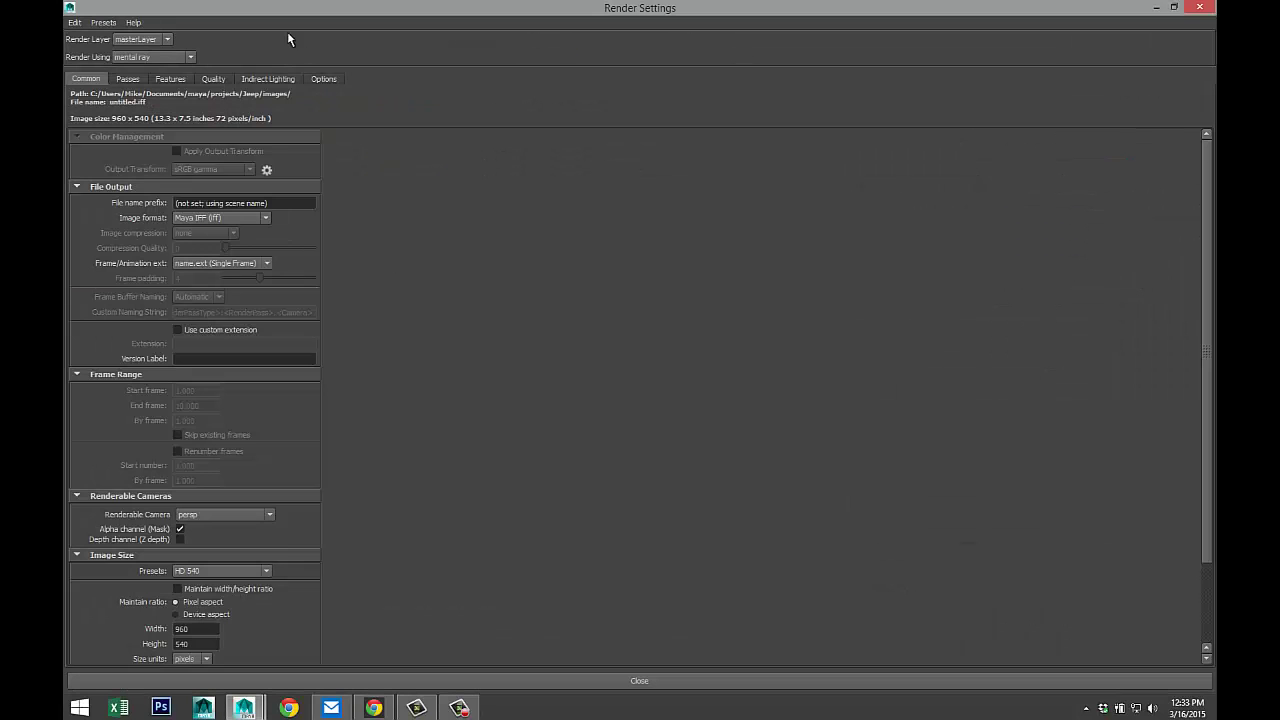
{"action": "left_click", "coordinate": [1156, 7]}
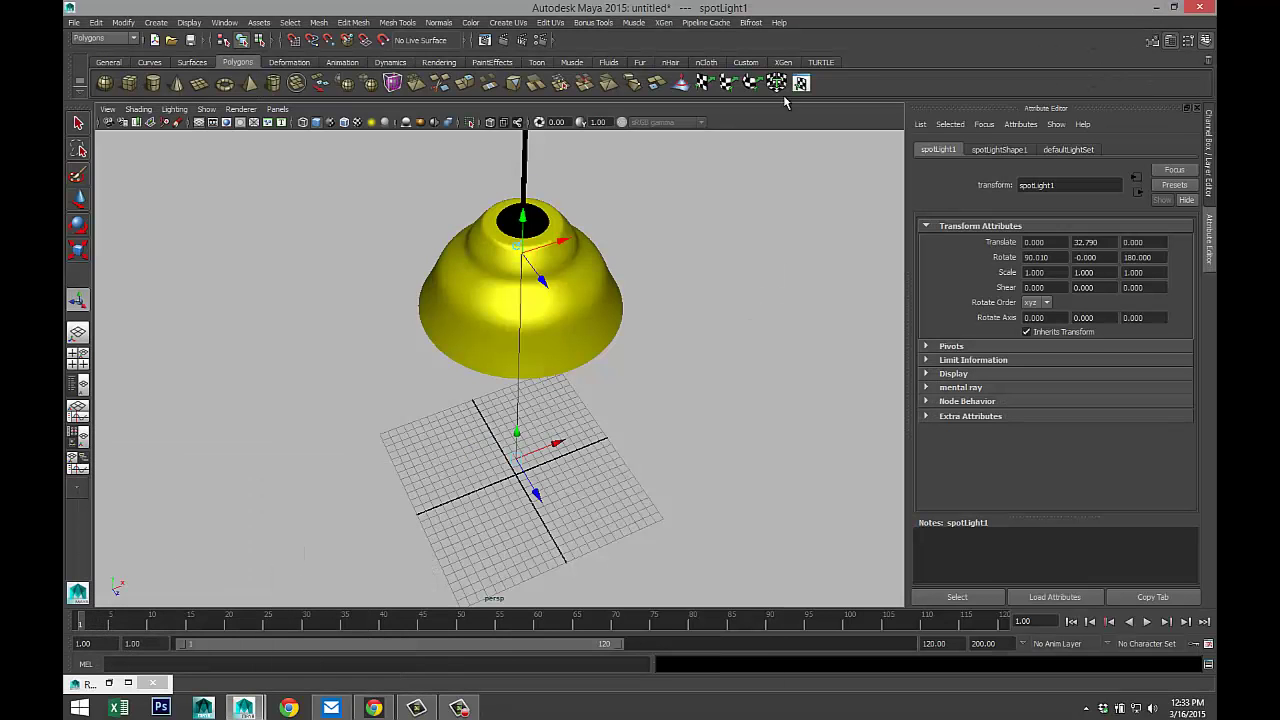
{"action": "left_click", "coordinate": [503, 40]}
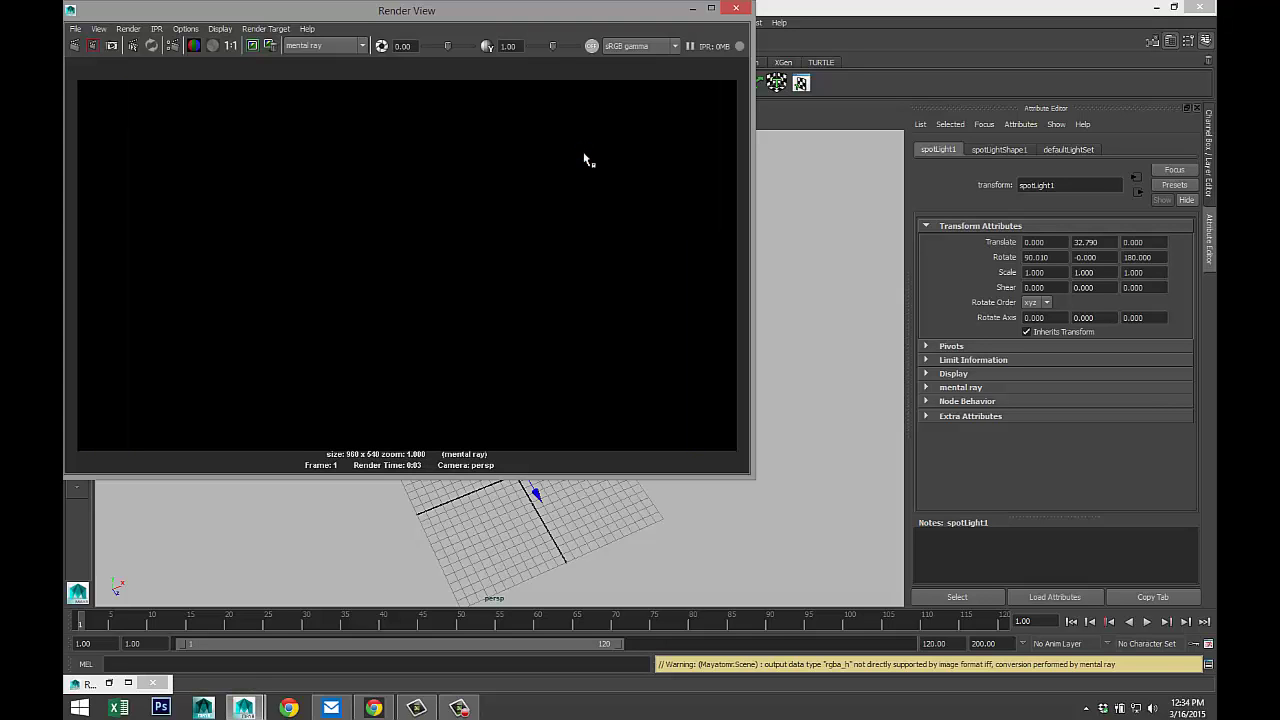
{"action": "left_click", "coordinate": [738, 11]}
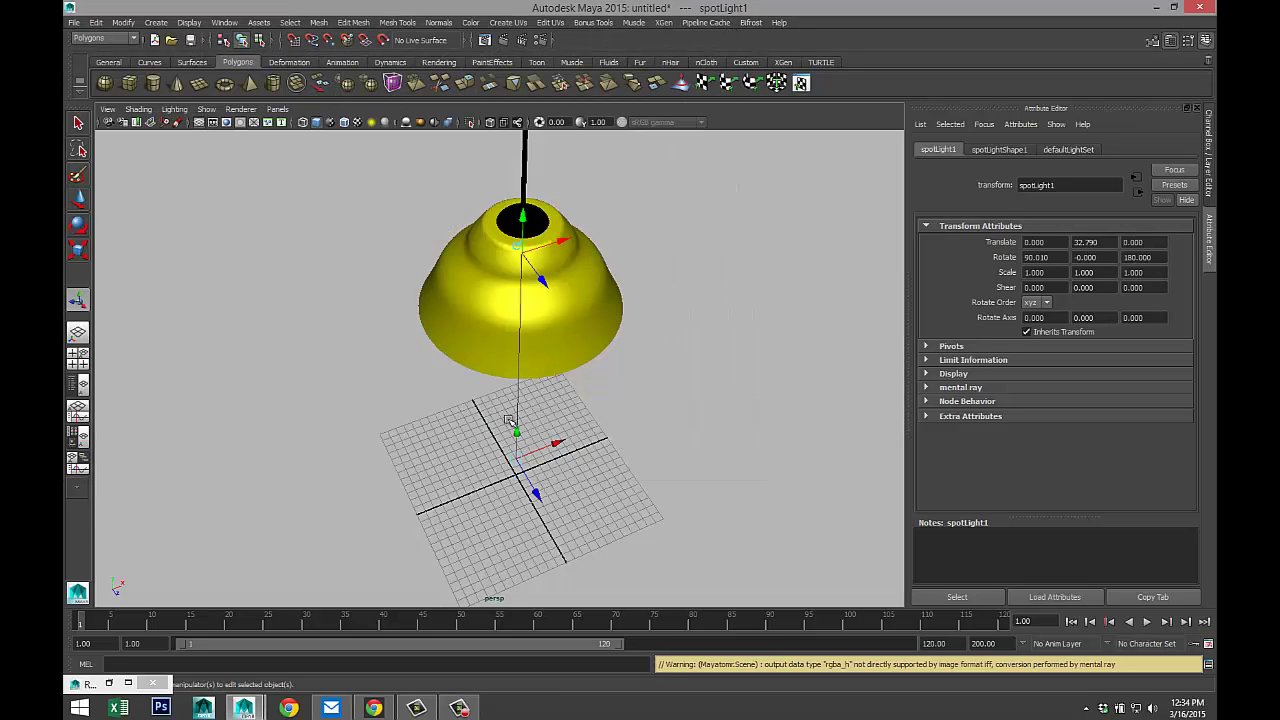
Step: Examine how the bulb and shade enclose the spotlight, from underneath the lamp and from outside
{"action": "left_click_drag", "start_coordinate": [497, 456], "coordinate": [478, 378], "text": "alt"}
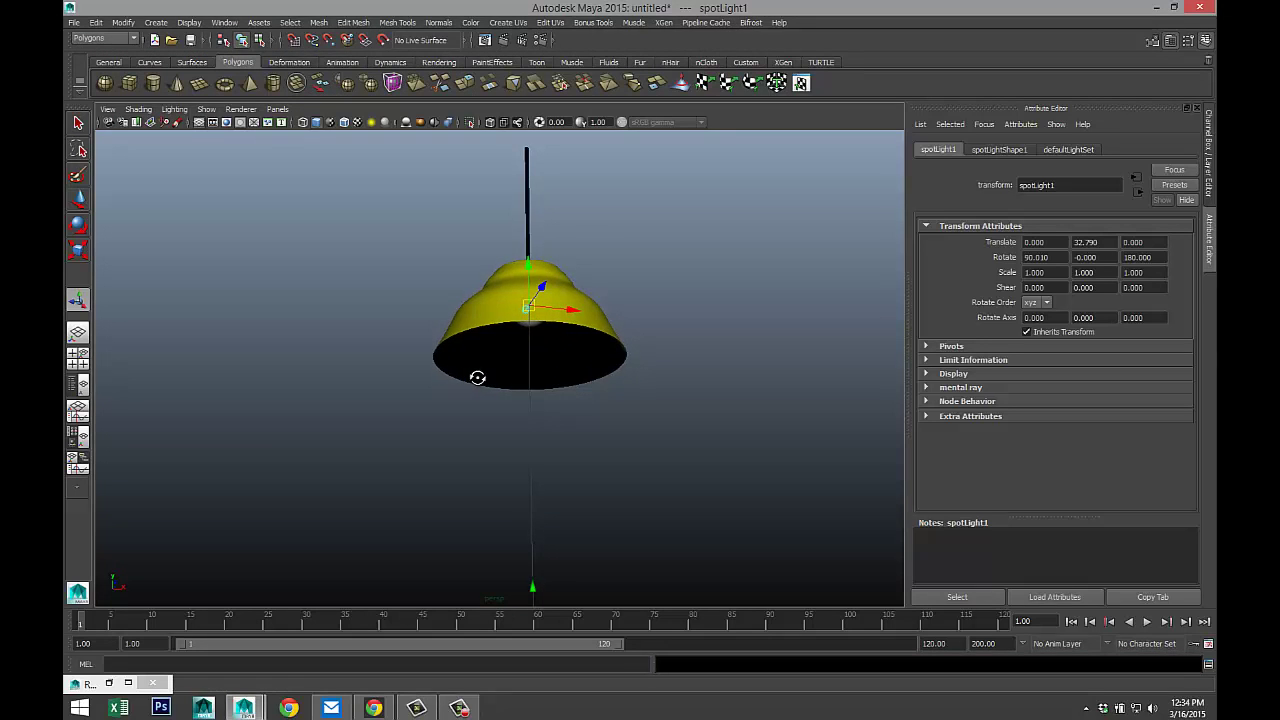
{"action": "scroll", "coordinate": [481, 384], "scroll_direction": "up", "scroll_amount": 5}
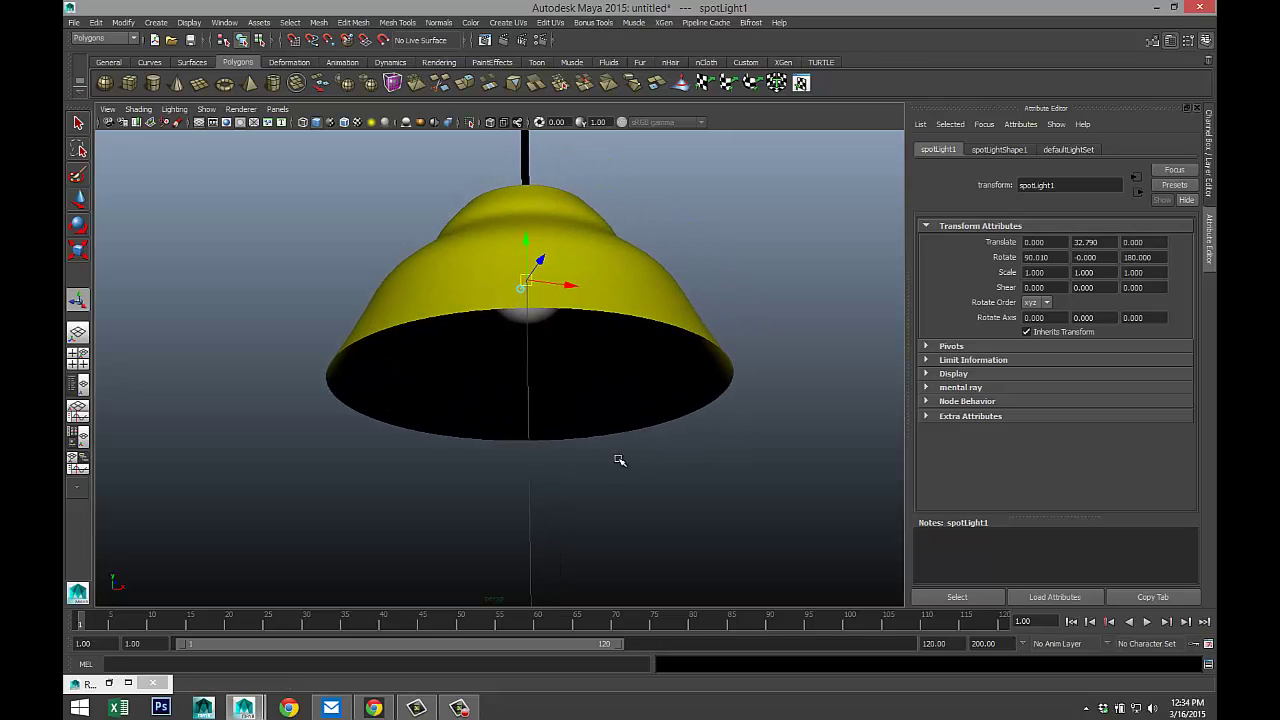
{"action": "scroll", "coordinate": [655, 457], "scroll_direction": "up", "scroll_amount": 3}
{"action": "left_click_drag", "start_coordinate": [655, 457], "coordinate": [649, 403], "text": "alt"}
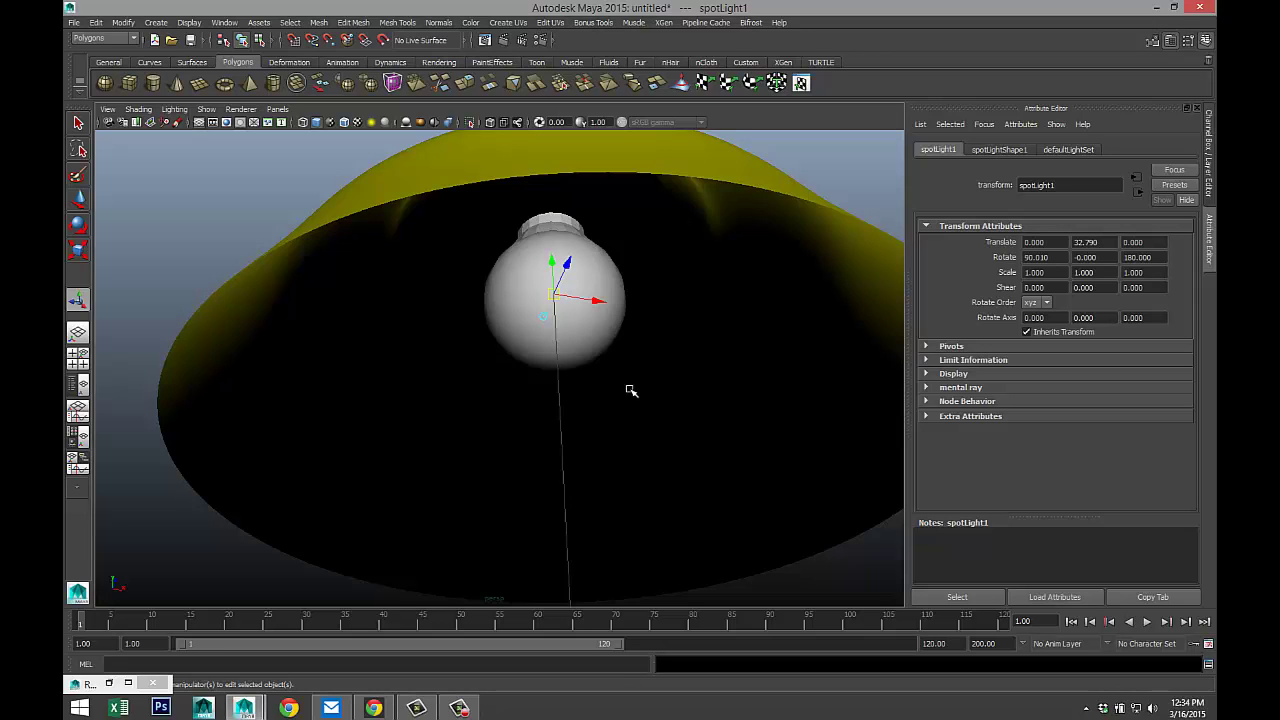
{"action": "left_click_drag", "start_coordinate": [594, 400], "coordinate": [590, 265], "text": "alt"}
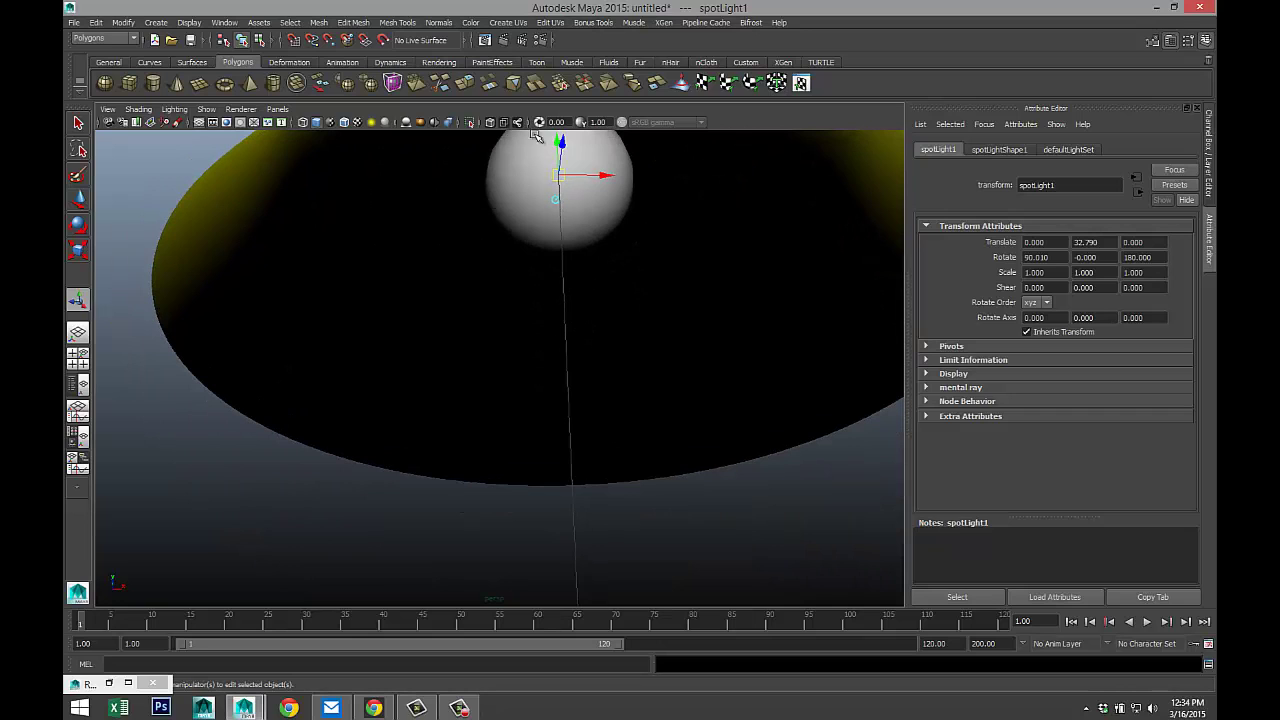
{"action": "left_click_drag", "start_coordinate": [677, 328], "coordinate": [610, 387], "text": "alt"}
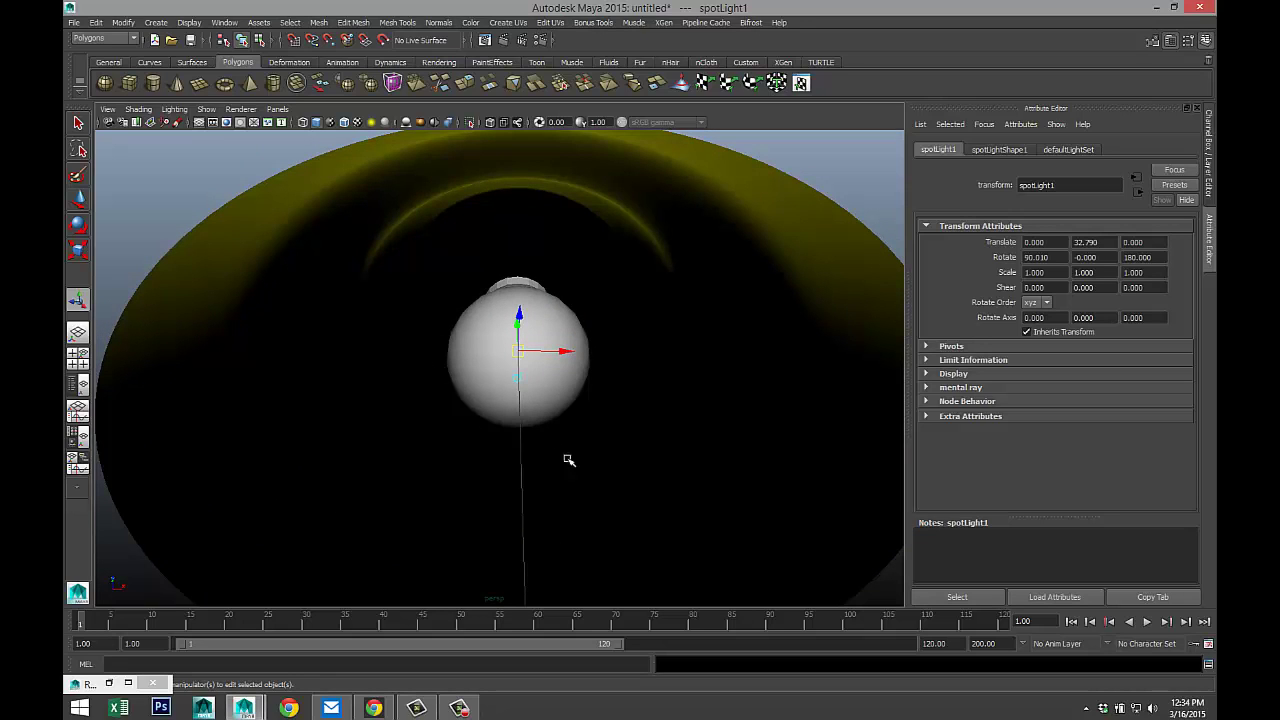
{"action": "scroll", "coordinate": [532, 383], "scroll_direction": "down", "scroll_amount": 5}
{"action": "key", "text": "f"}
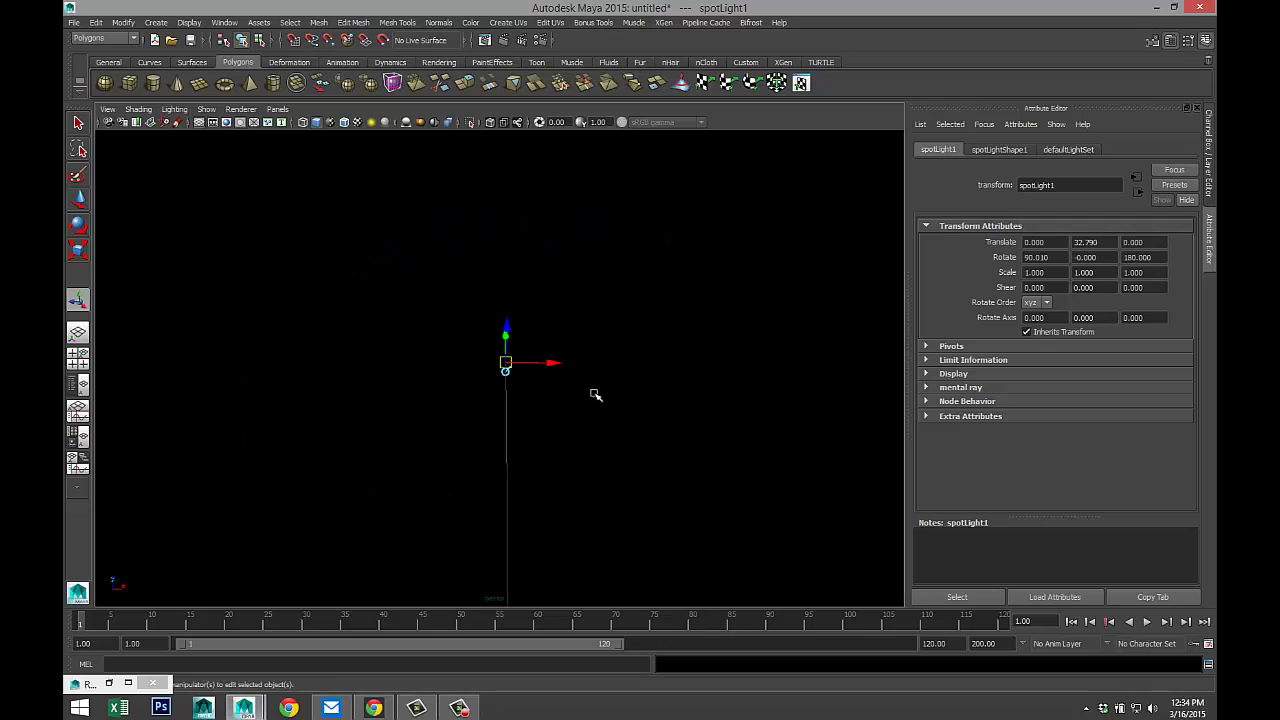
{"action": "left_click_drag", "start_coordinate": [663, 355], "coordinate": [680, 474], "text": "alt"}
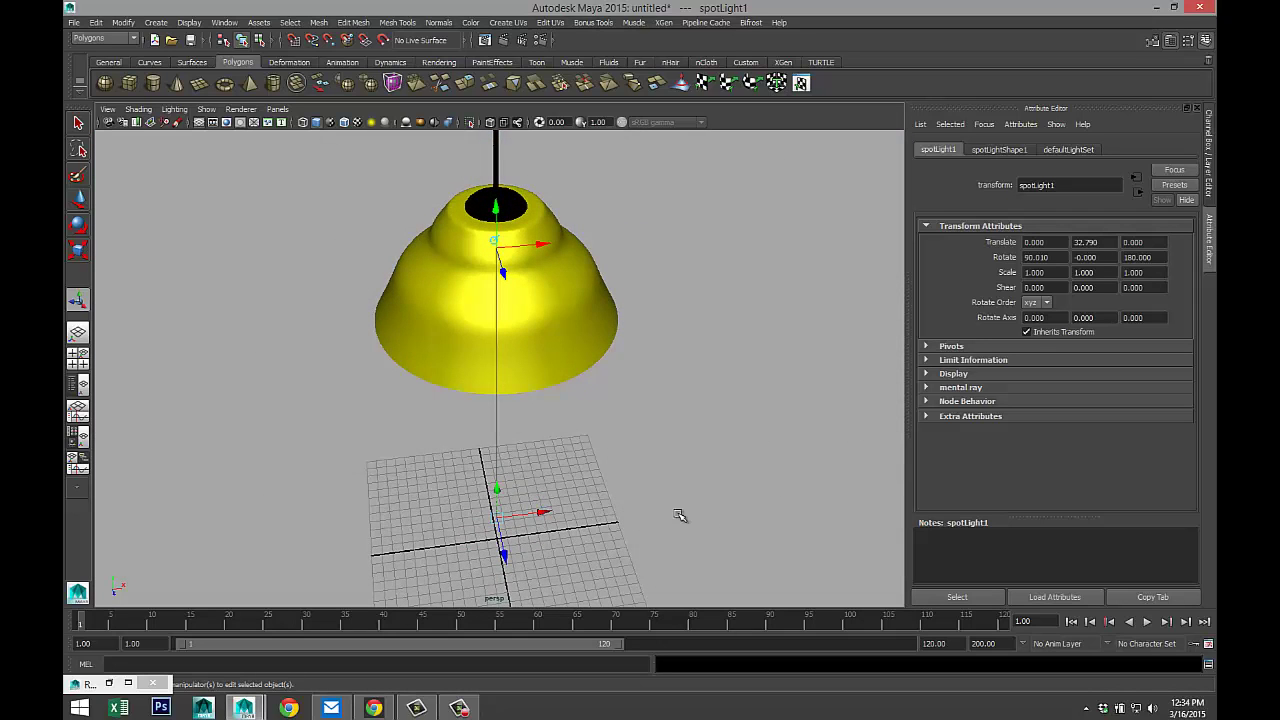
{"action": "scroll", "coordinate": [713, 477], "scroll_direction": "up", "scroll_amount": 2}
{"action": "scroll", "coordinate": [684, 445], "scroll_direction": "down", "scroll_amount": 1}
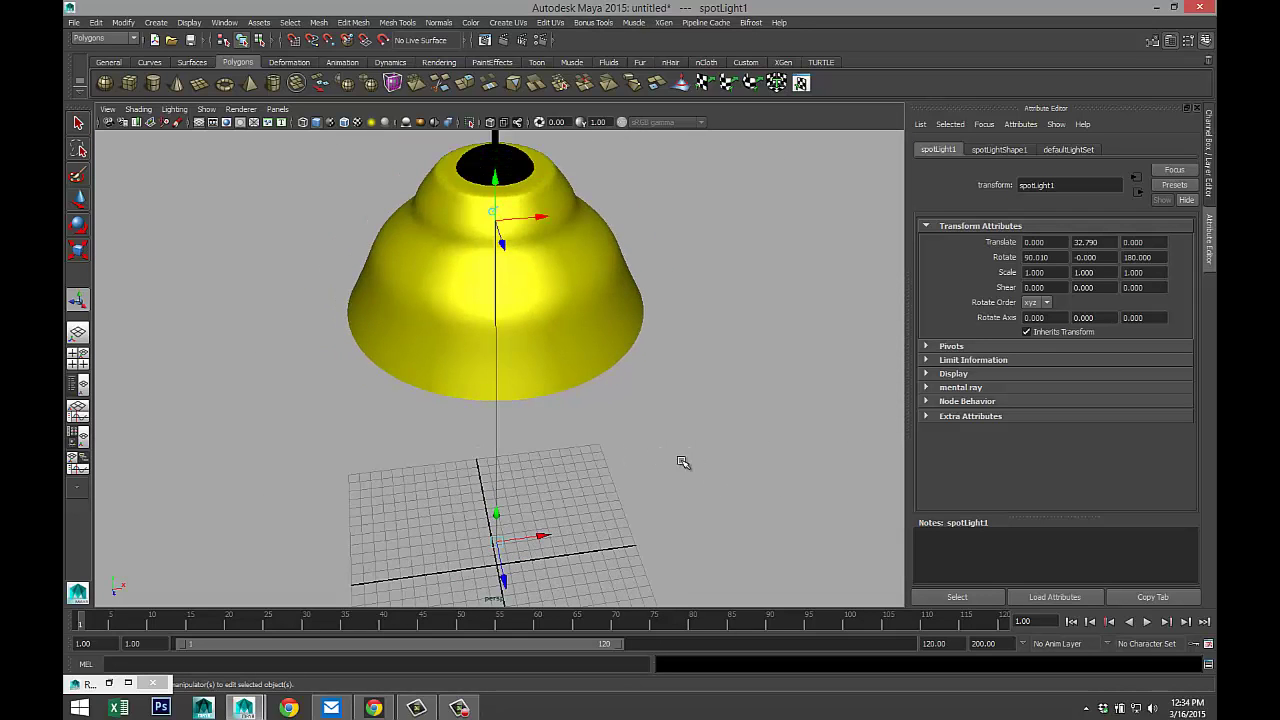
{"action": "left_click_drag", "start_coordinate": [684, 463], "coordinate": [664, 430], "text": "alt"}
{"action": "middle_click_drag", "start_coordinate": [686, 443], "coordinate": [714, 463], "text": "alt"}
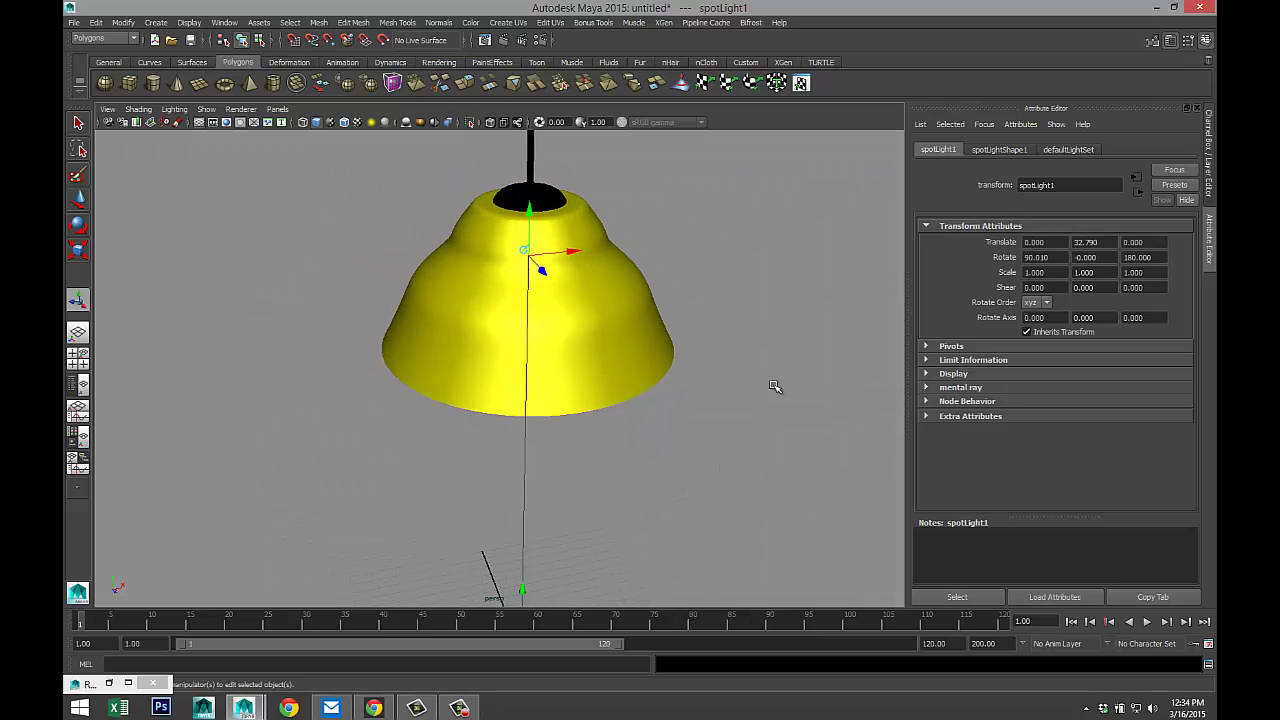
Step: Open the Relationship Editor for light-centric light linking and maximize it
{"action": "left_click", "coordinate": [221, 23]}
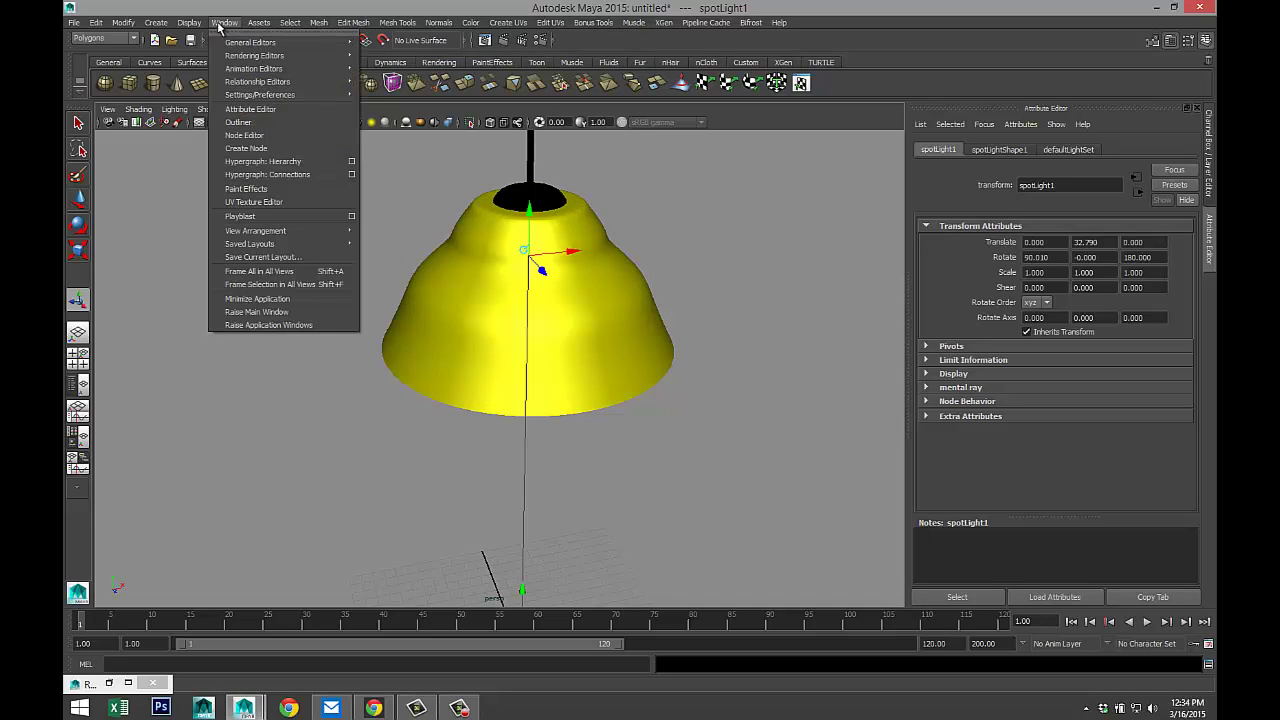
{"action": "mouse_move", "coordinate": [286, 86]}
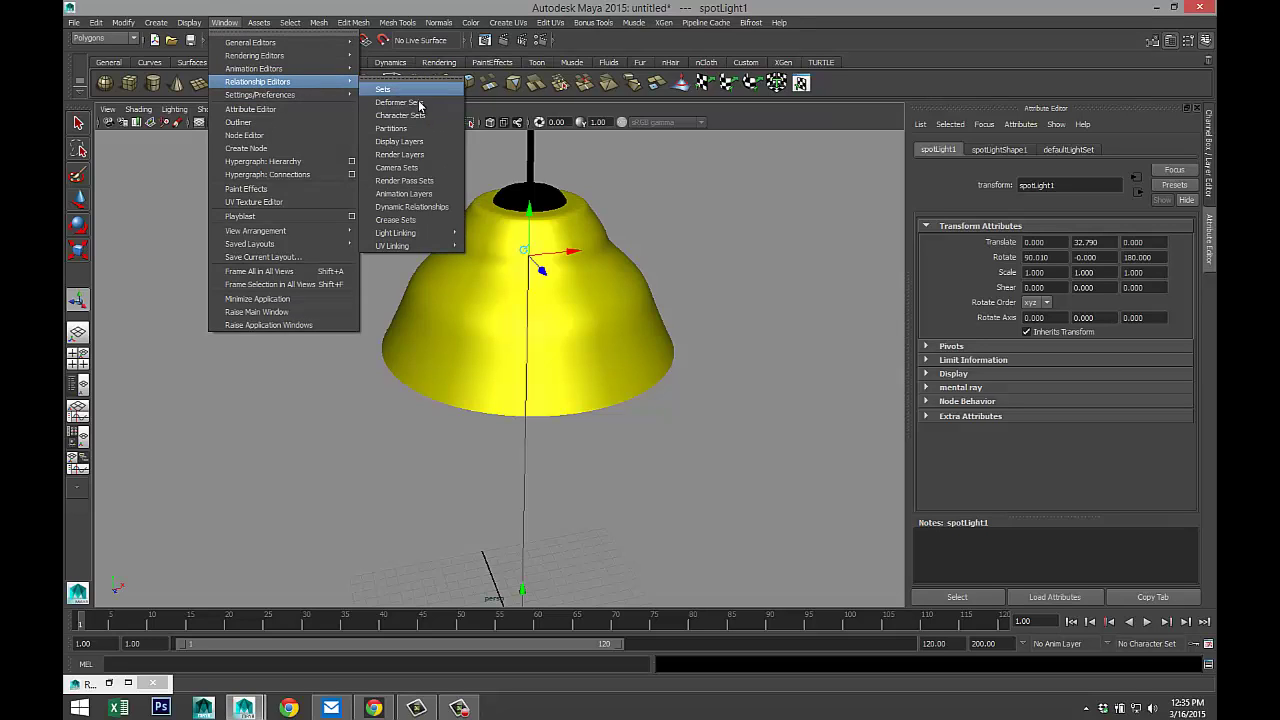
{"action": "mouse_move", "coordinate": [424, 236]}
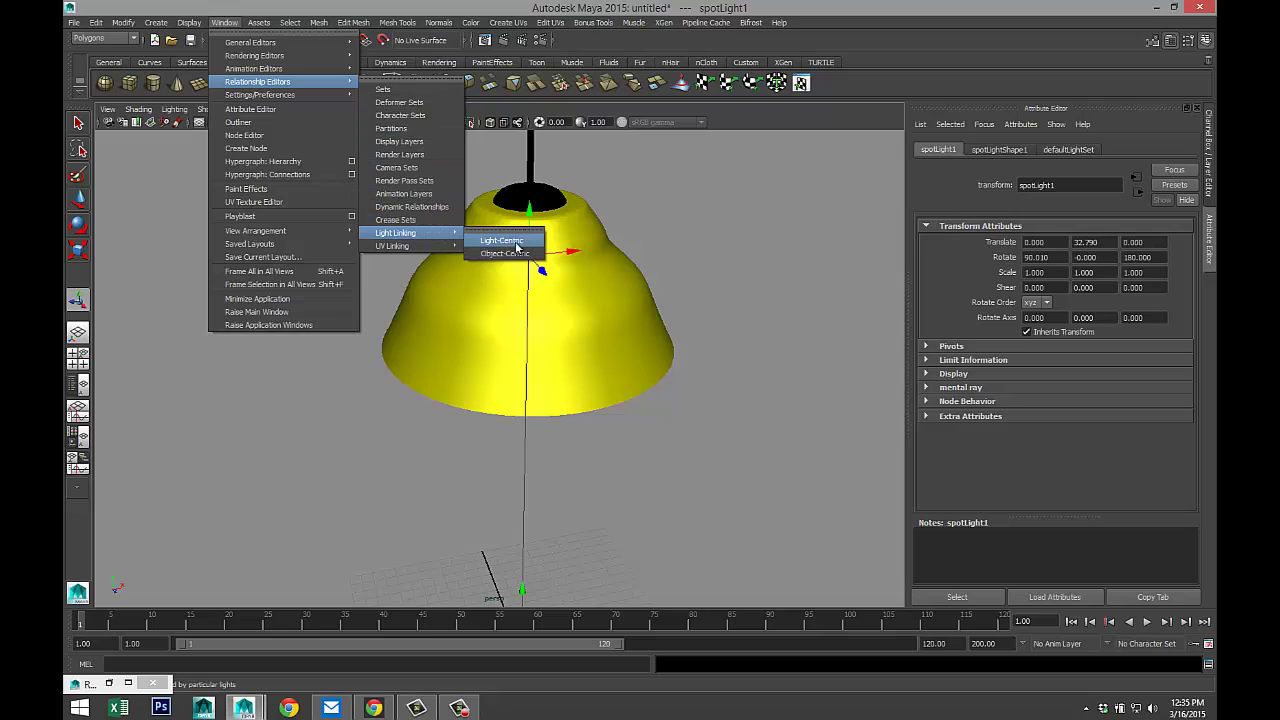
{"action": "left_click", "coordinate": [520, 246]}
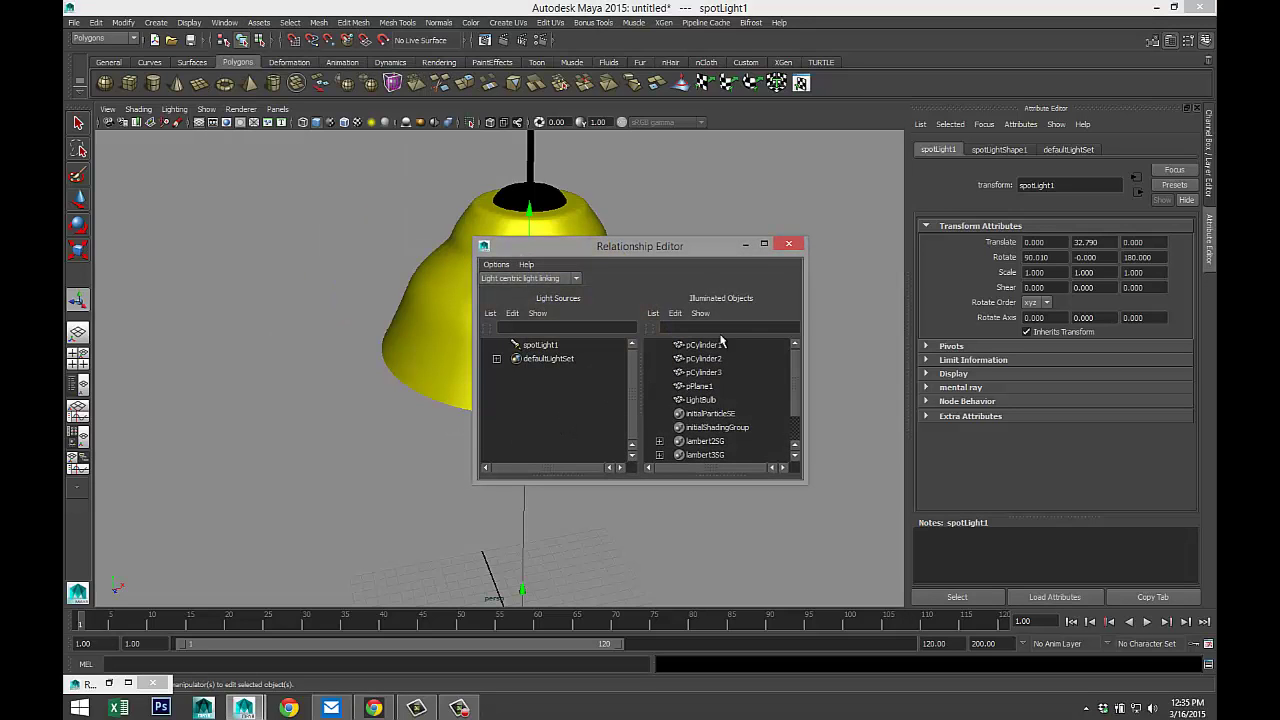
{"action": "left_click", "coordinate": [765, 245]}
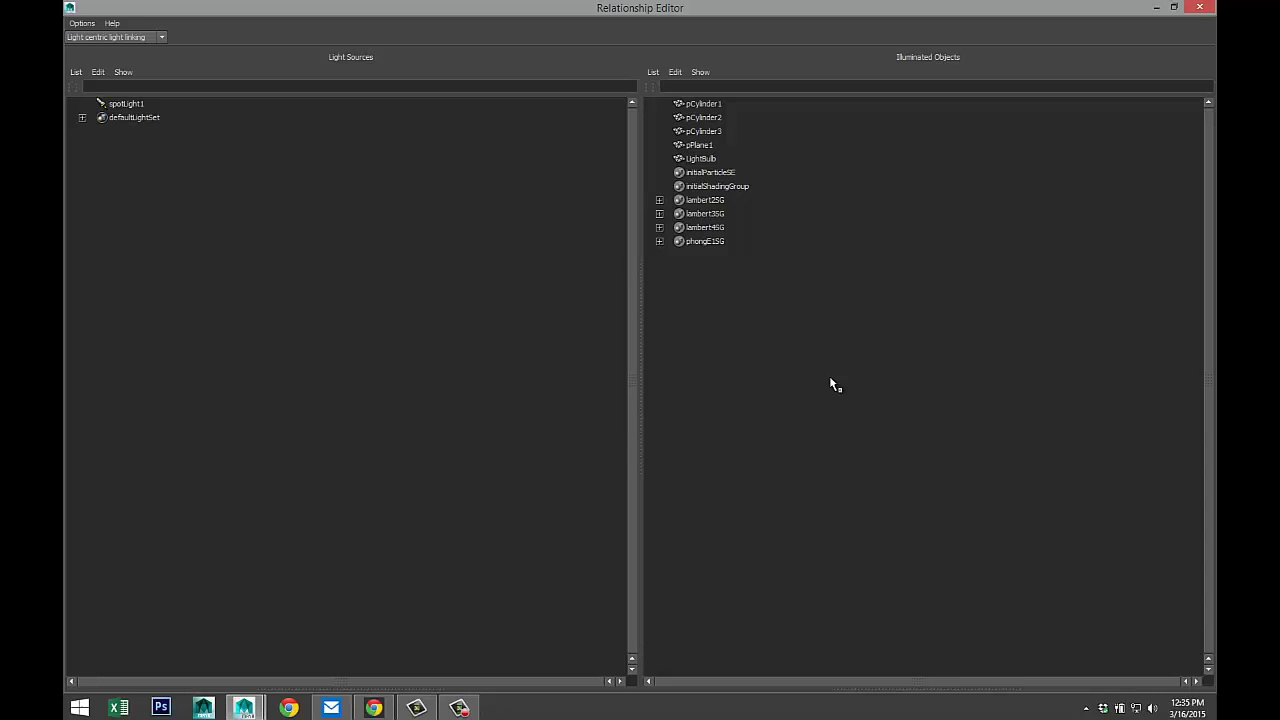
Step: Unlink LightBulb from spotLight1 in the light-centric light linking and minimize the Relationship Editor
{"action": "left_click", "coordinate": [125, 104]}
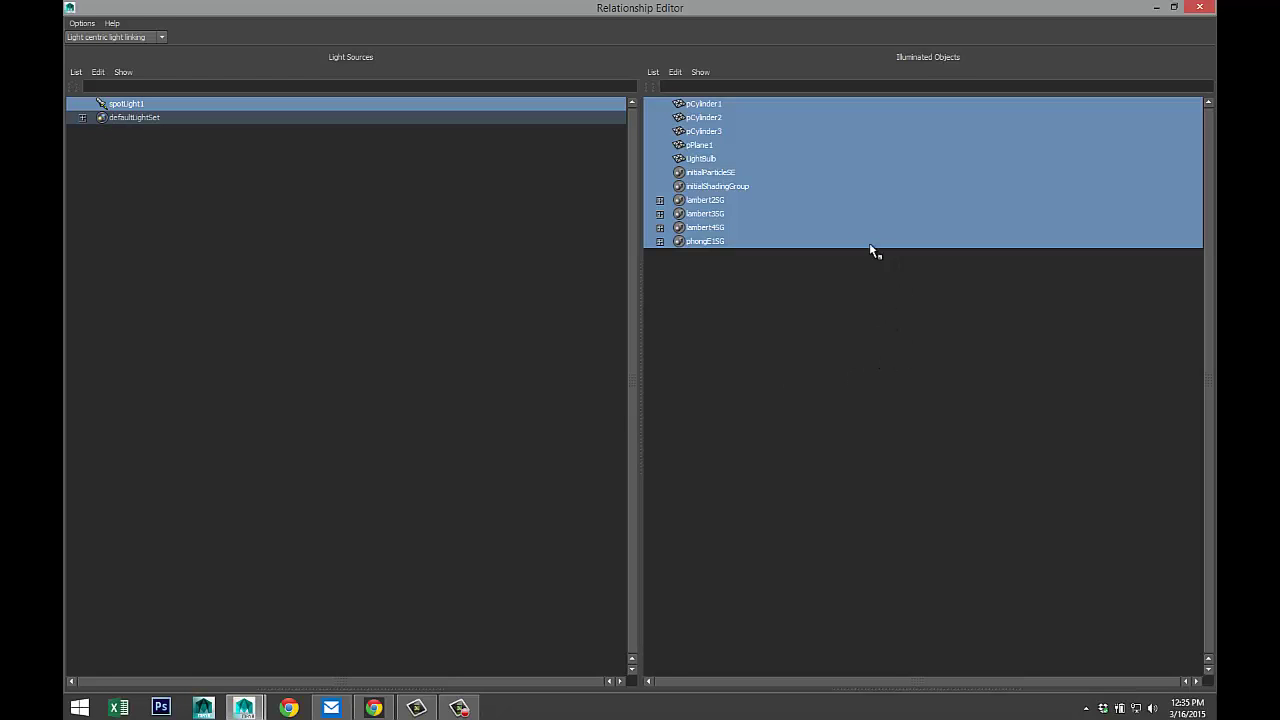
{"action": "left_click", "coordinate": [704, 160], "text": "ctrl"}
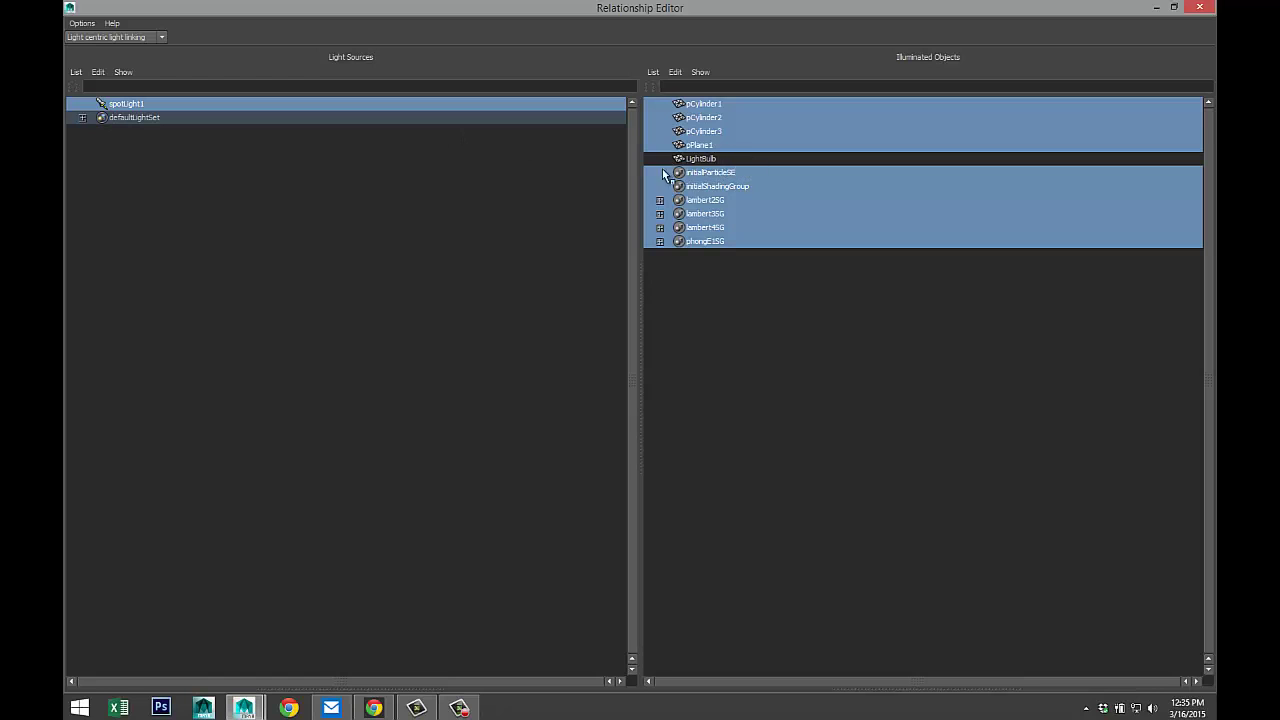
{"action": "left_click", "coordinate": [1155, 8]}
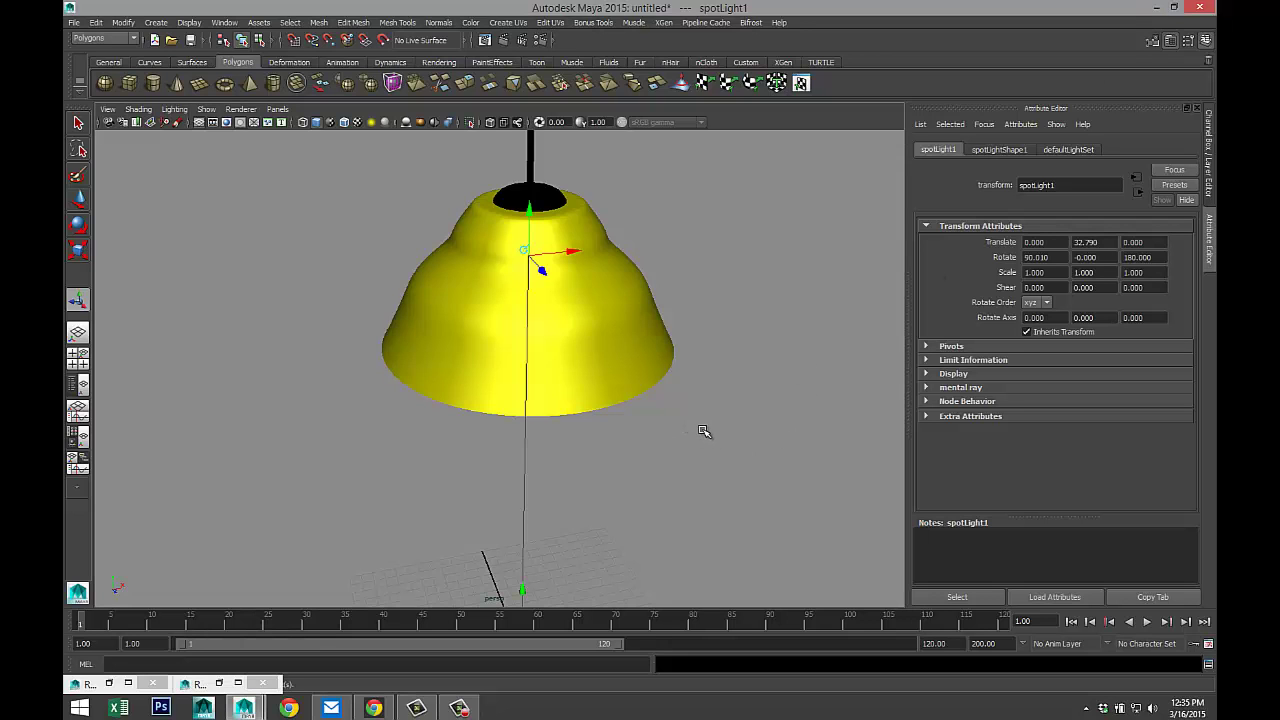
Step: Cycle the viewport background to a lighter gray, render the lamp from above in the perspective view, and close the rendered image
{"action": "key", "text": "alt+b"}
{"action": "mouse_move", "coordinate": [700, 429]}
{"action": "left_mouse_down", "text": "alt"}
{"action": "mouse_move", "coordinate": [689, 343]}
{"action": "mouse_move", "coordinate": [689, 468]}
{"action": "mouse_move", "coordinate": [686, 440]}
{"action": "left_mouse_up", "text": "alt"}
{"action": "key", "text": "alt+b"}
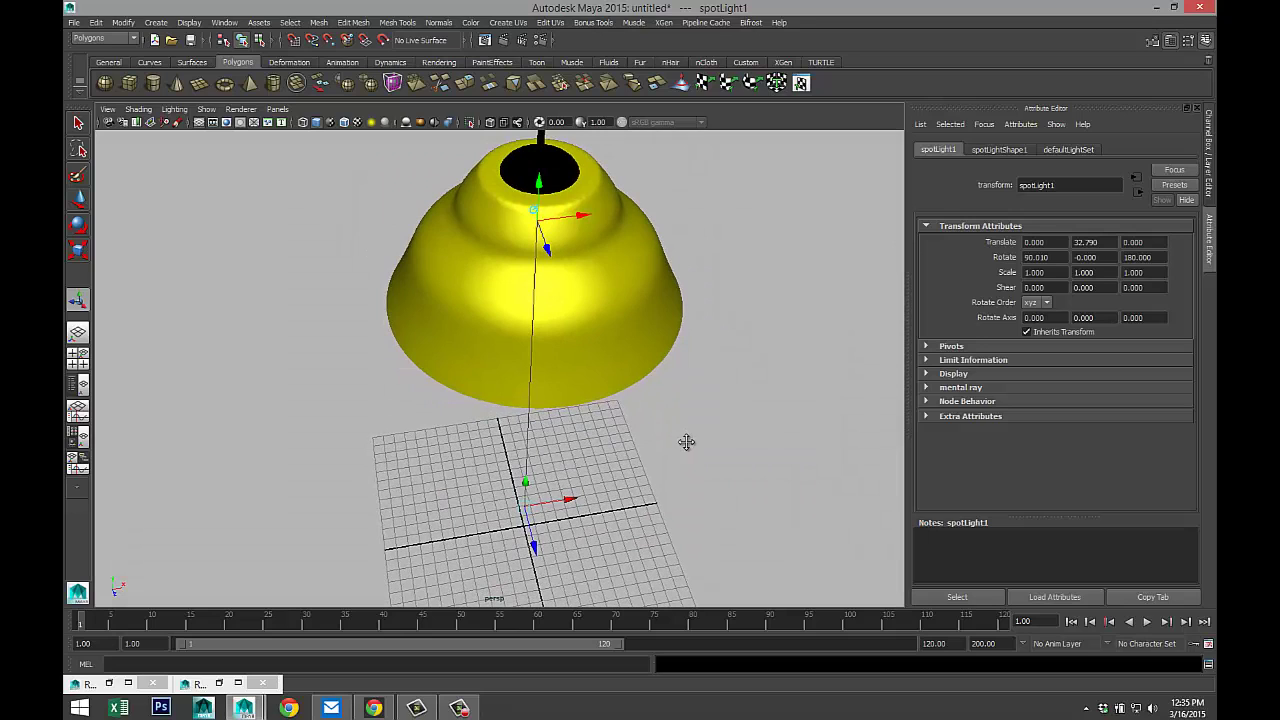
{"action": "left_click", "coordinate": [503, 40]}
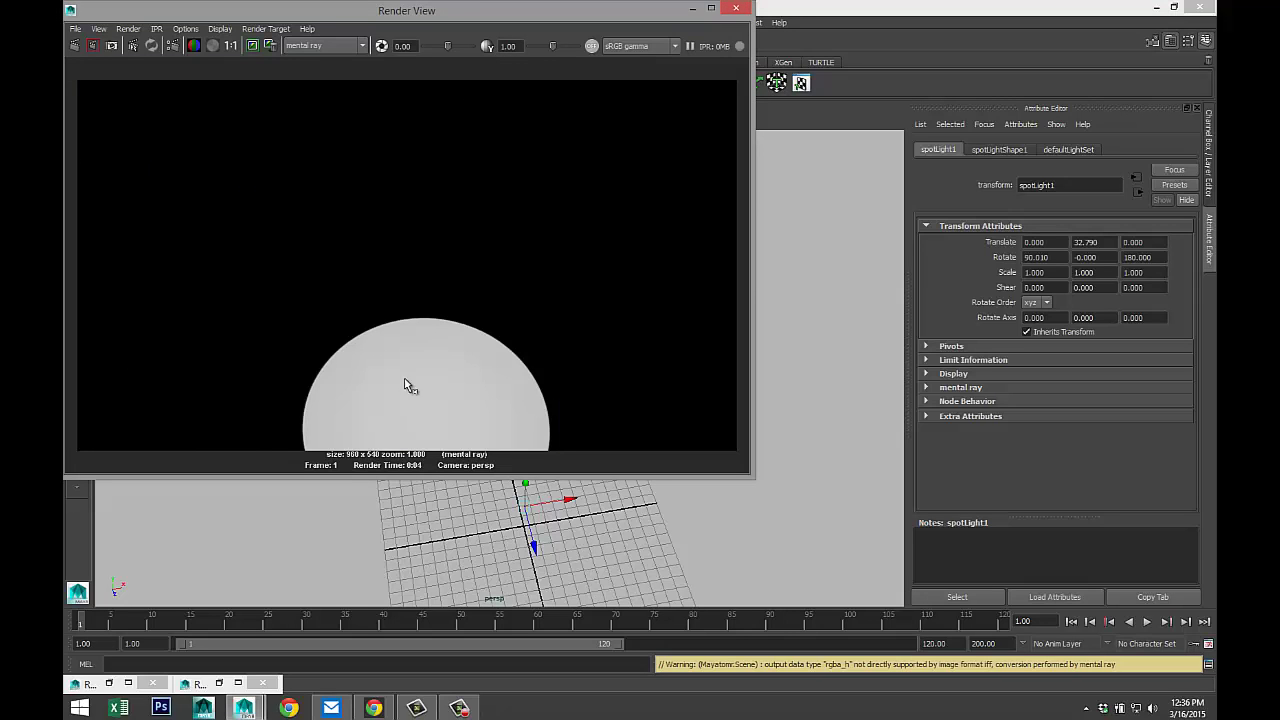
{"action": "left_click", "coordinate": [737, 9]}
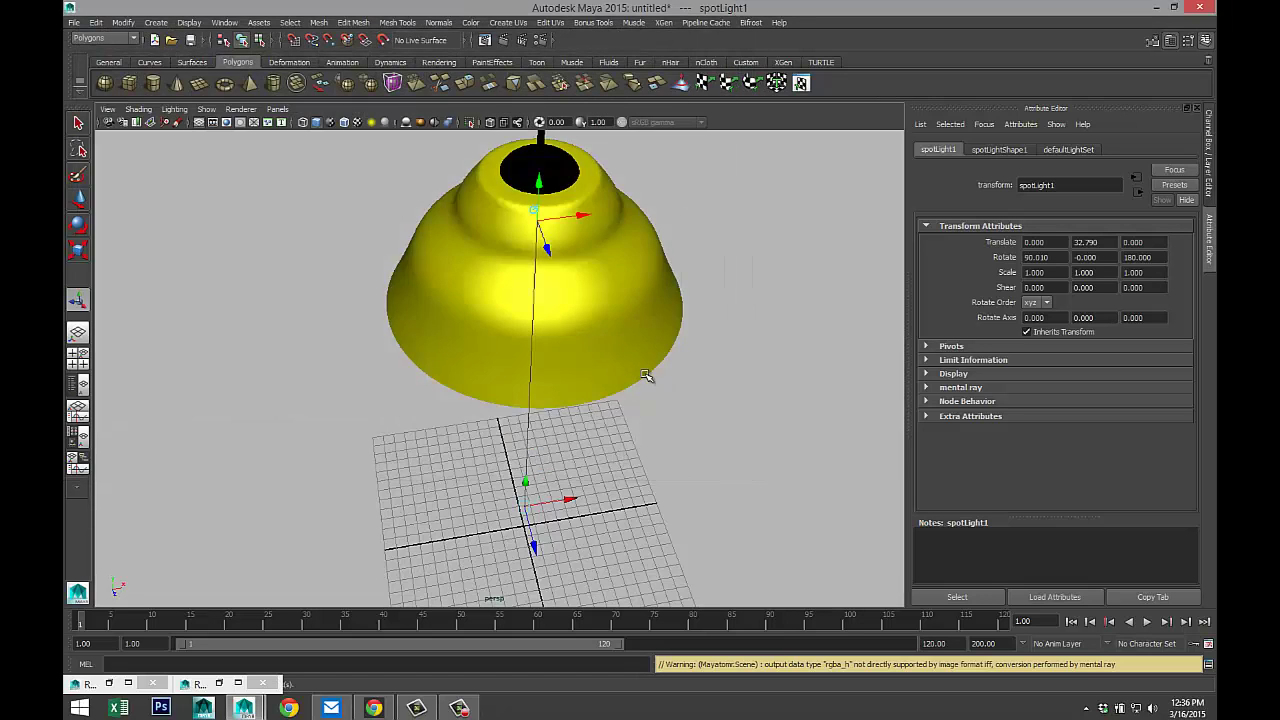
Step: Create a point light at the origin, with the whole lamp and grid in view
{"action": "scroll", "coordinate": [651, 371], "scroll_direction": "down", "scroll_amount": 3}
{"action": "middle_click_drag", "start_coordinate": [640, 400], "coordinate": [604, 396], "text": "alt"}
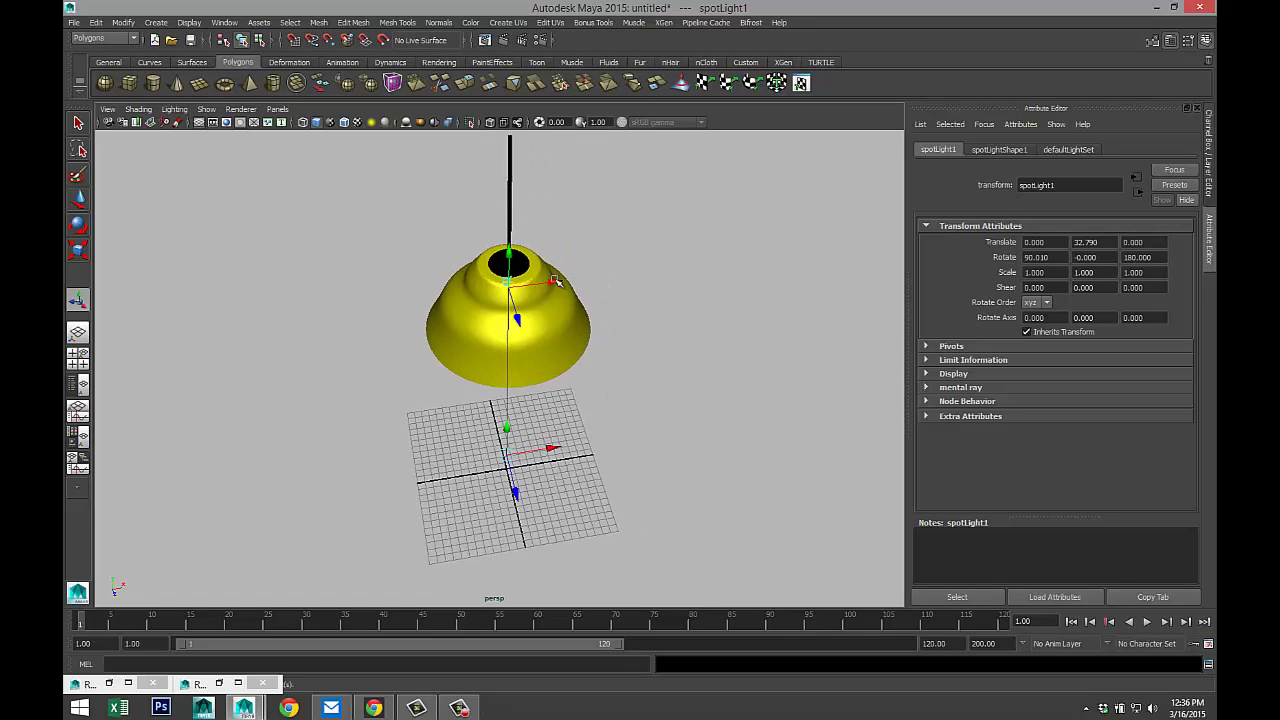
{"action": "left_click", "coordinate": [156, 24]}
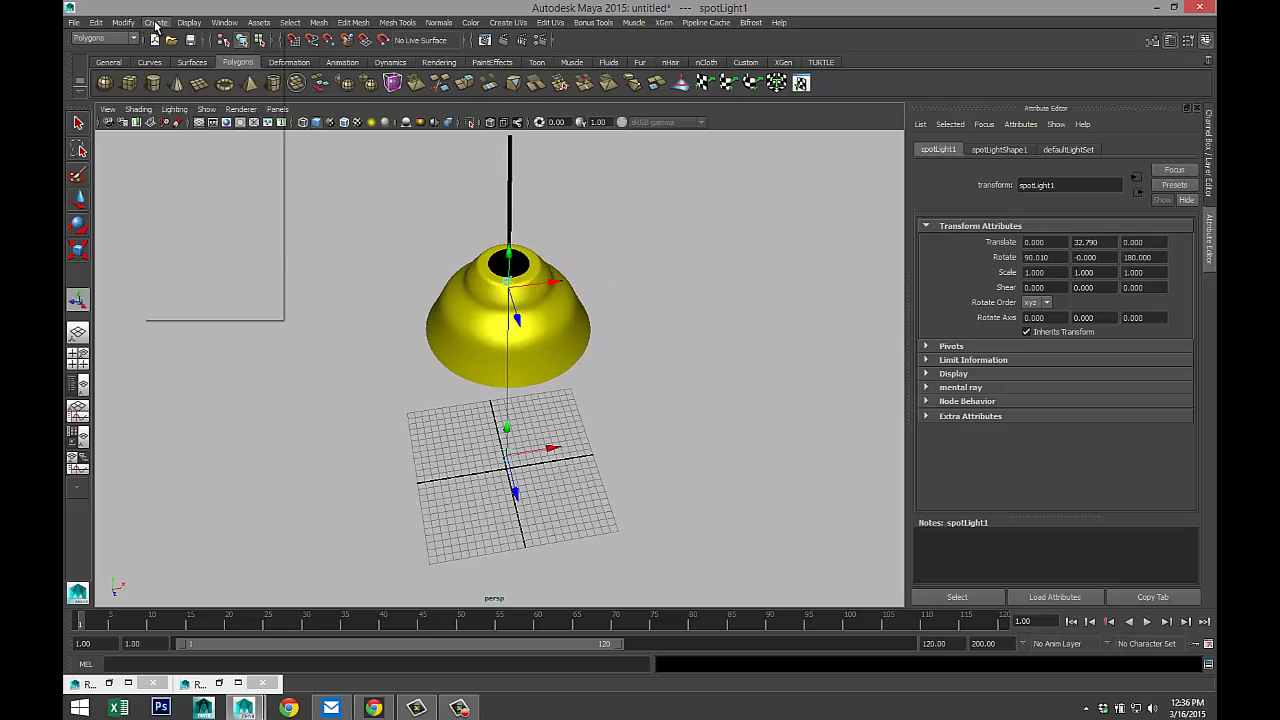
{"action": "mouse_move", "coordinate": [205, 87]}
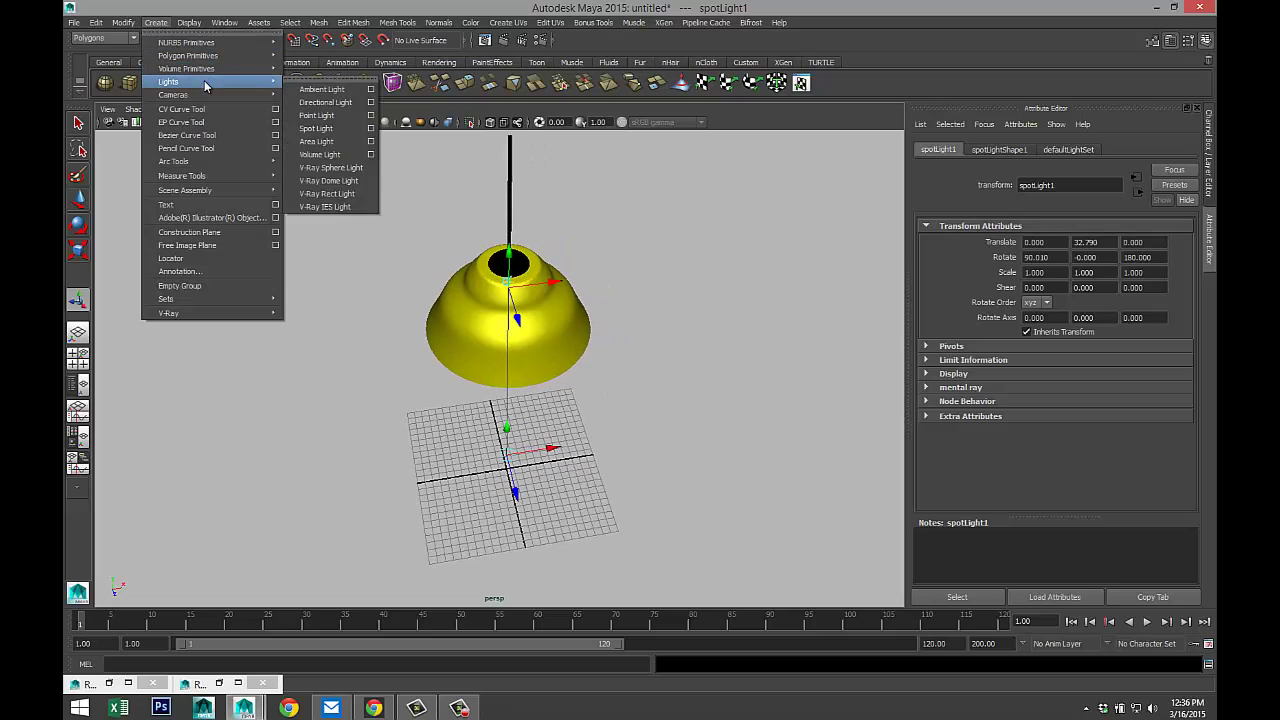
{"action": "left_click", "coordinate": [316, 115]}
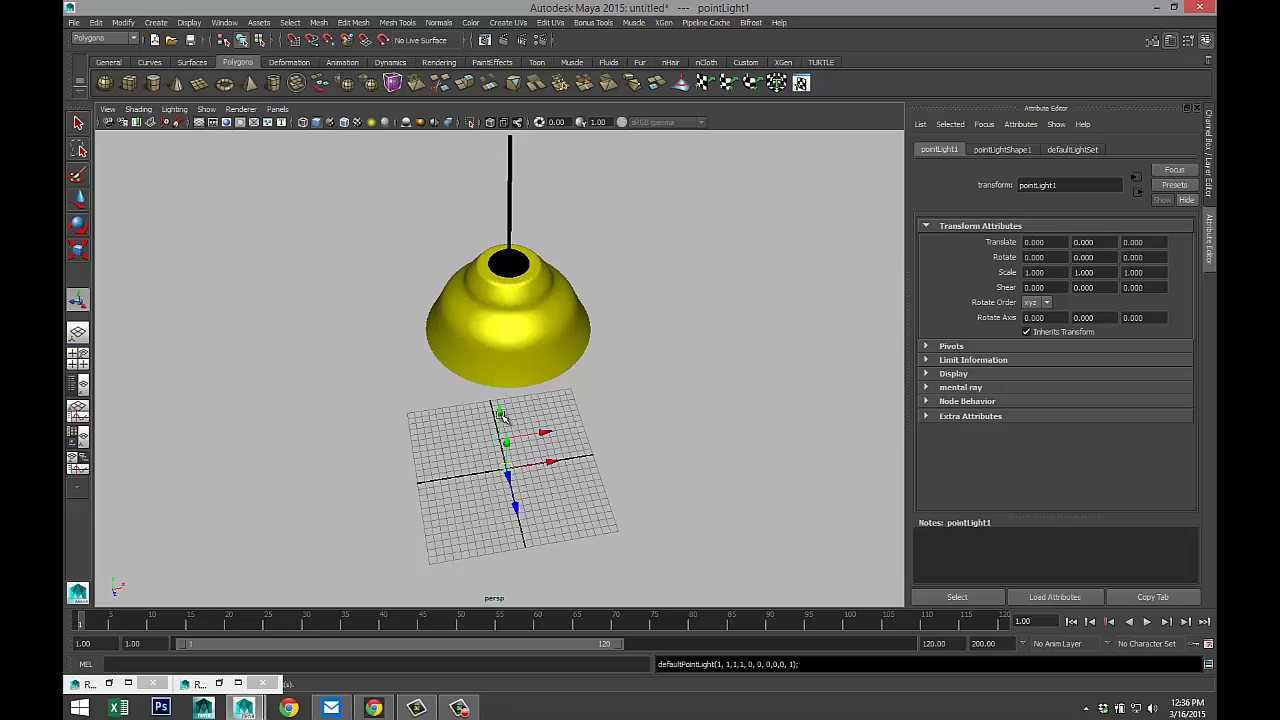
Step: Move the point light above and beside the lampshade, to about 39.8 in Y and -10.2 in Z
{"action": "left_click_drag", "start_coordinate": [500, 413], "coordinate": [499, 291]}
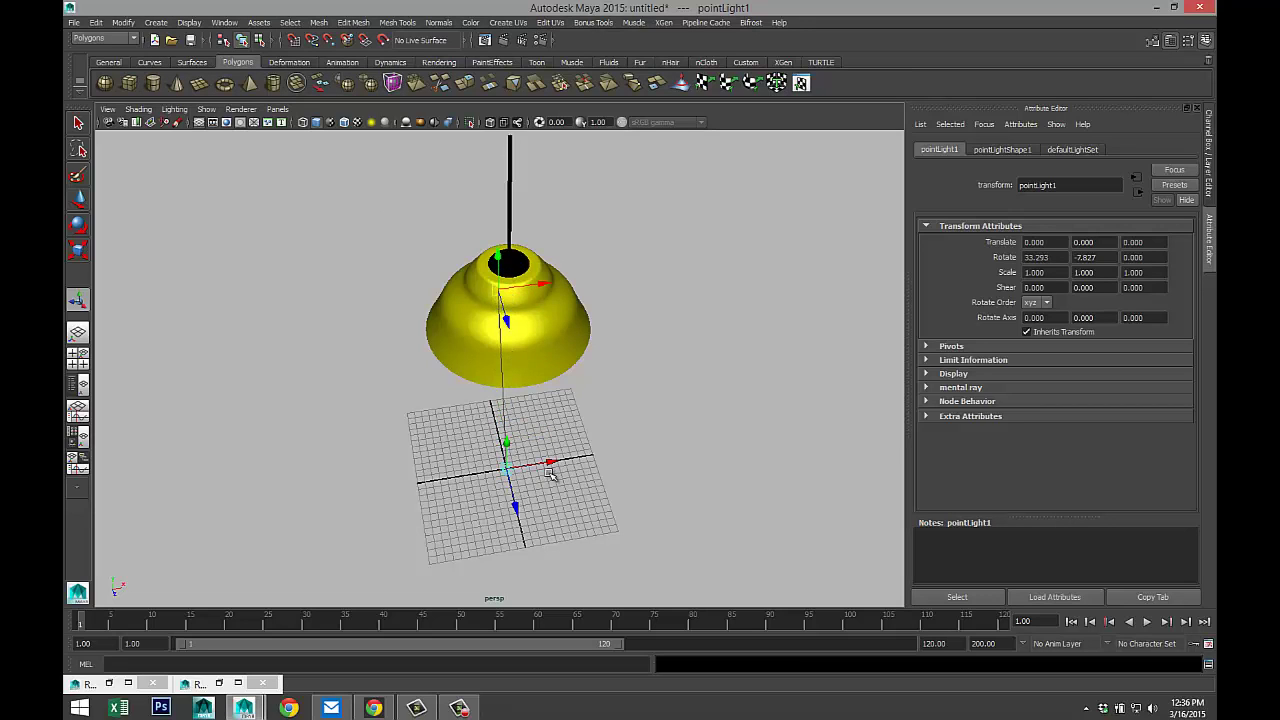
{"action": "left_click_drag", "start_coordinate": [549, 474], "coordinate": [440, 186], "text": "alt"}
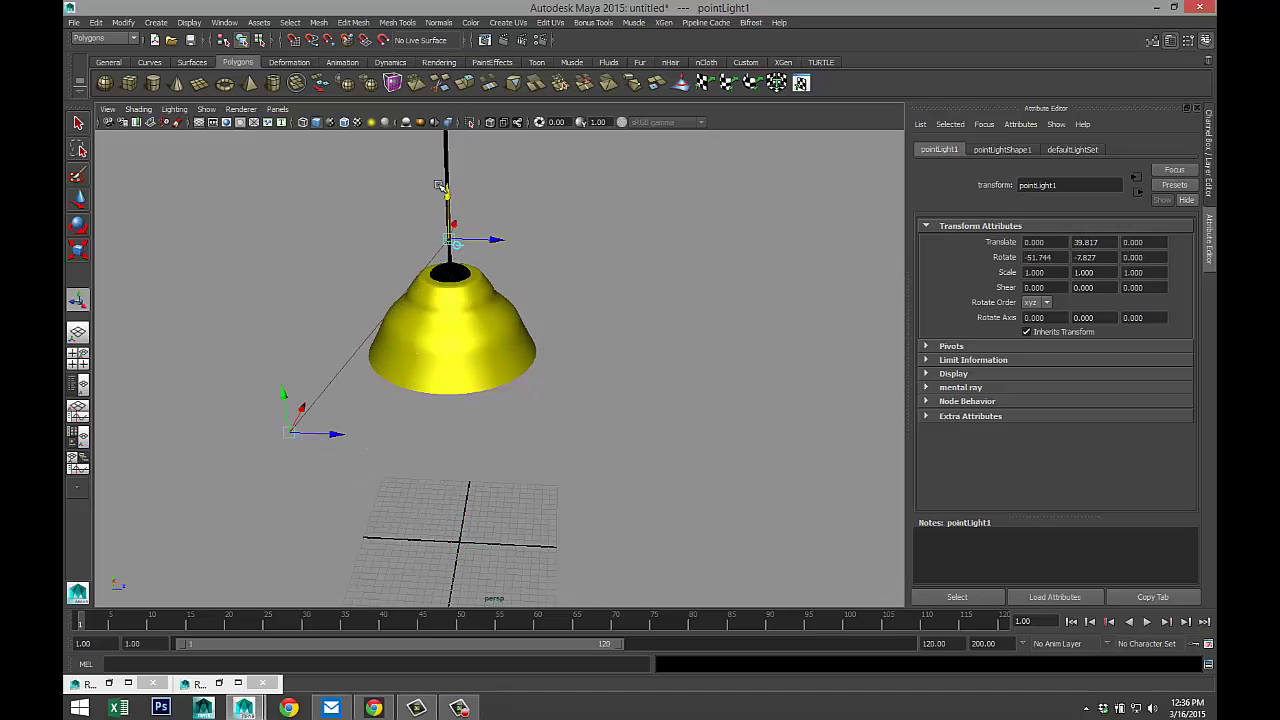
{"action": "left_click_drag", "start_coordinate": [498, 241], "coordinate": [397, 236]}
Step: Render the perspective view of the lamp and floor with mental ray using the new point light, and minimize the Render View
{"action": "left_click_drag", "start_coordinate": [631, 376], "coordinate": [323, 363], "text": "alt"}
{"action": "middle_click_drag", "start_coordinate": [400, 471], "coordinate": [387, 377], "text": "alt"}
{"action": "left_click_drag", "start_coordinate": [387, 377], "coordinate": [408, 403], "text": "alt"}
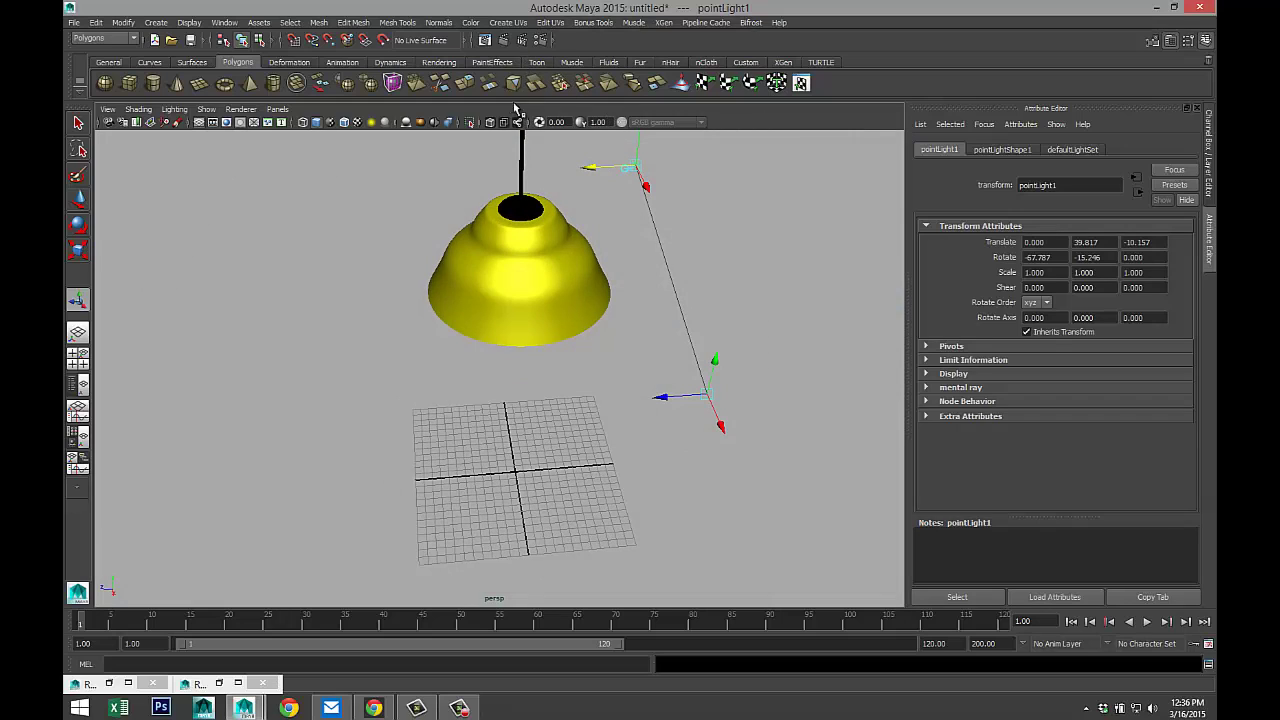
{"action": "left_click", "coordinate": [503, 41]}
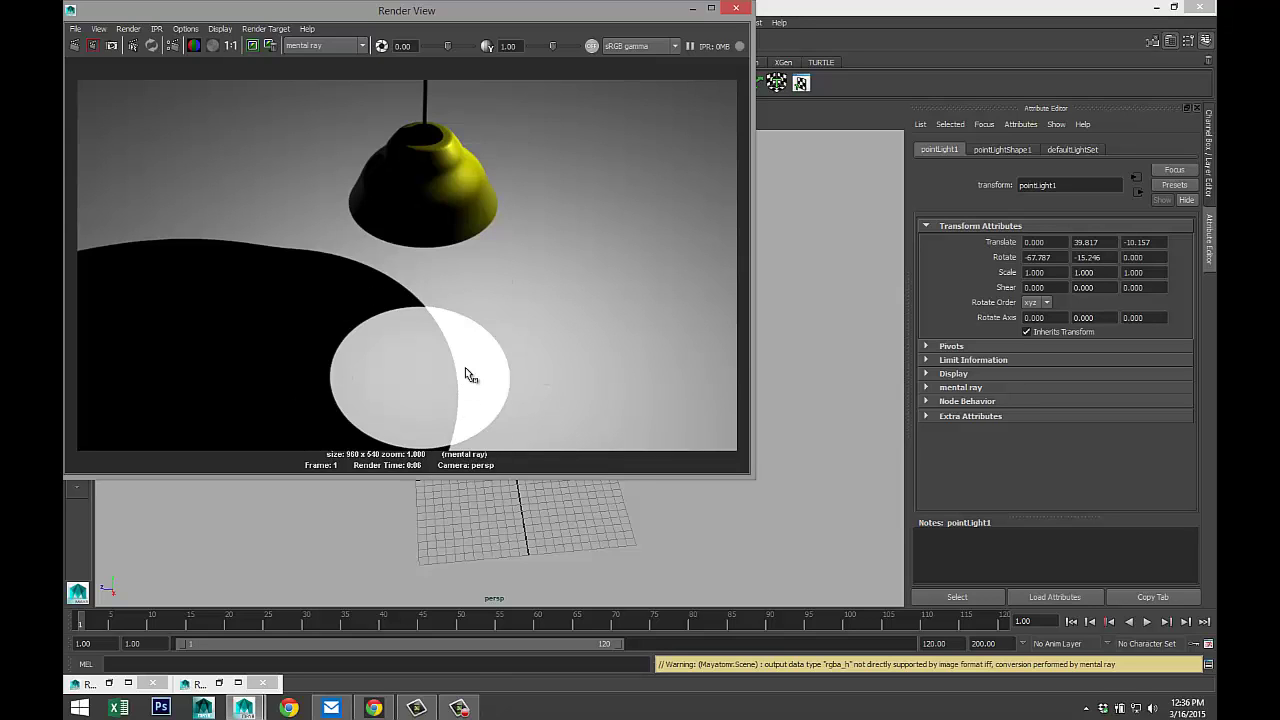
{"action": "left_click", "coordinate": [692, 8]}
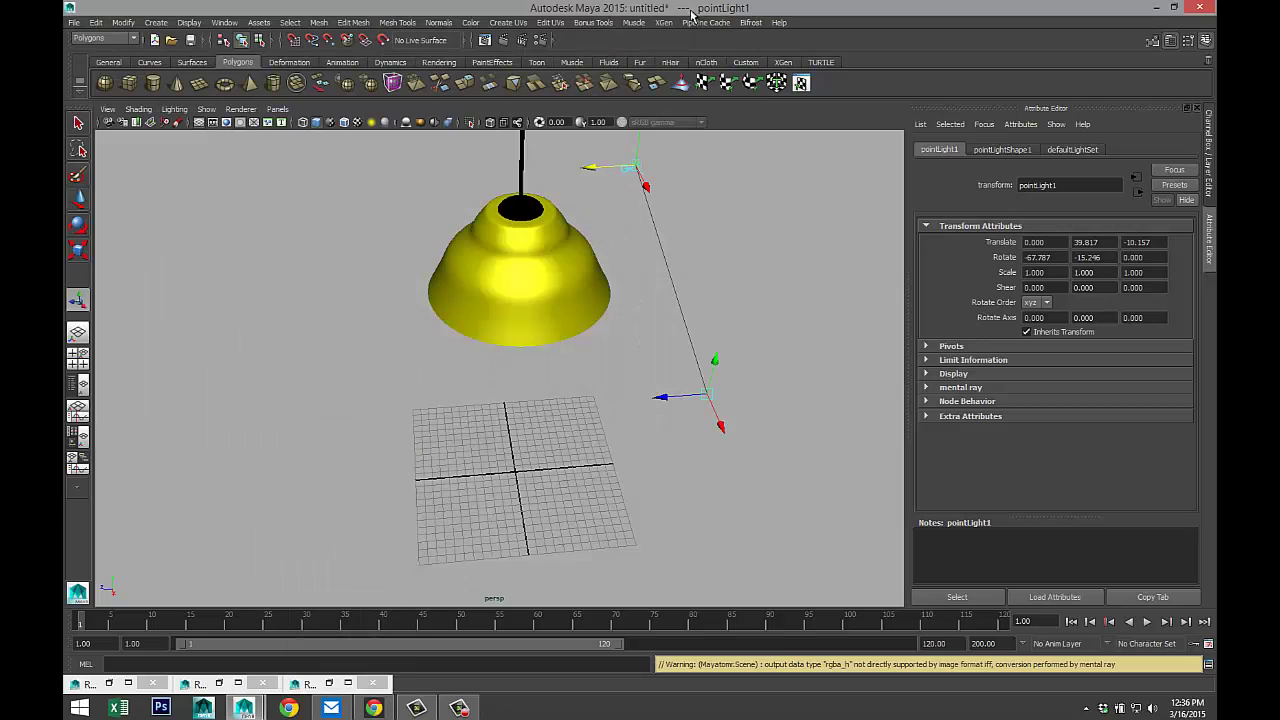
Step: Reopen the light-centric light linking editor, link LightBulb to spotLight1 again, and minimize the editor
{"action": "left_click", "coordinate": [224, 22]}
{"action": "mouse_move", "coordinate": [286, 94]}
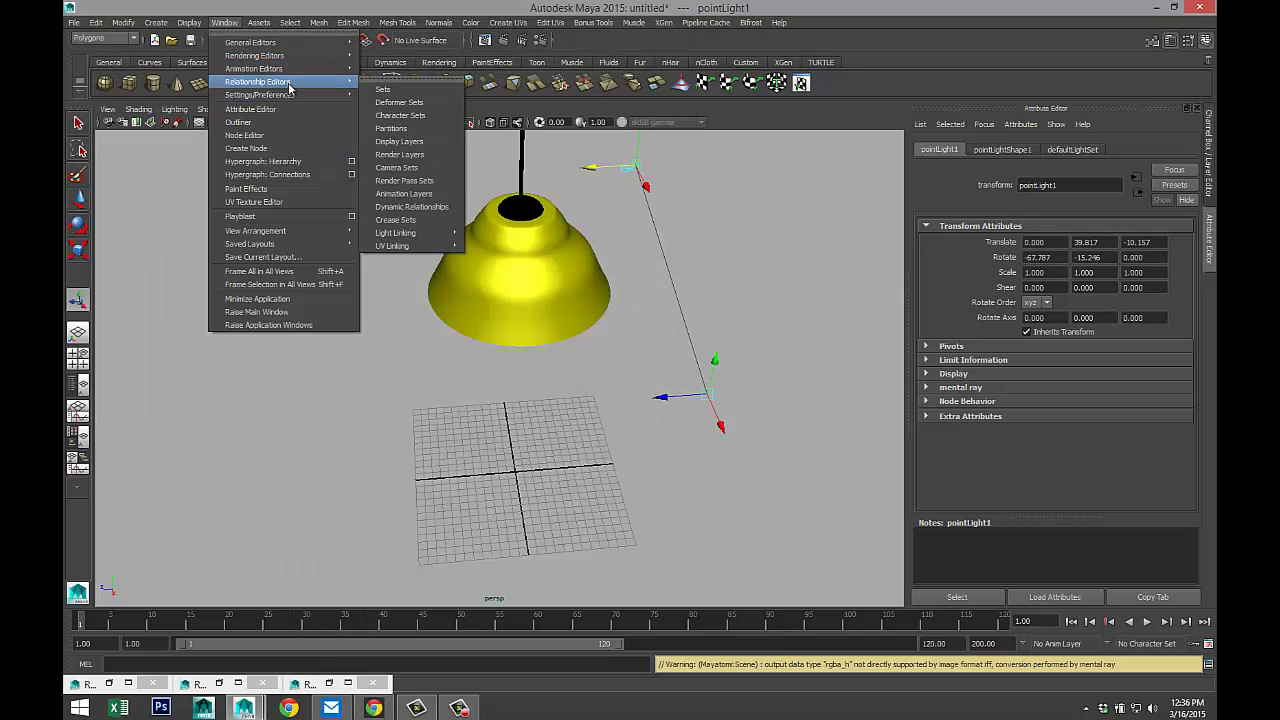
{"action": "mouse_move", "coordinate": [450, 240]}
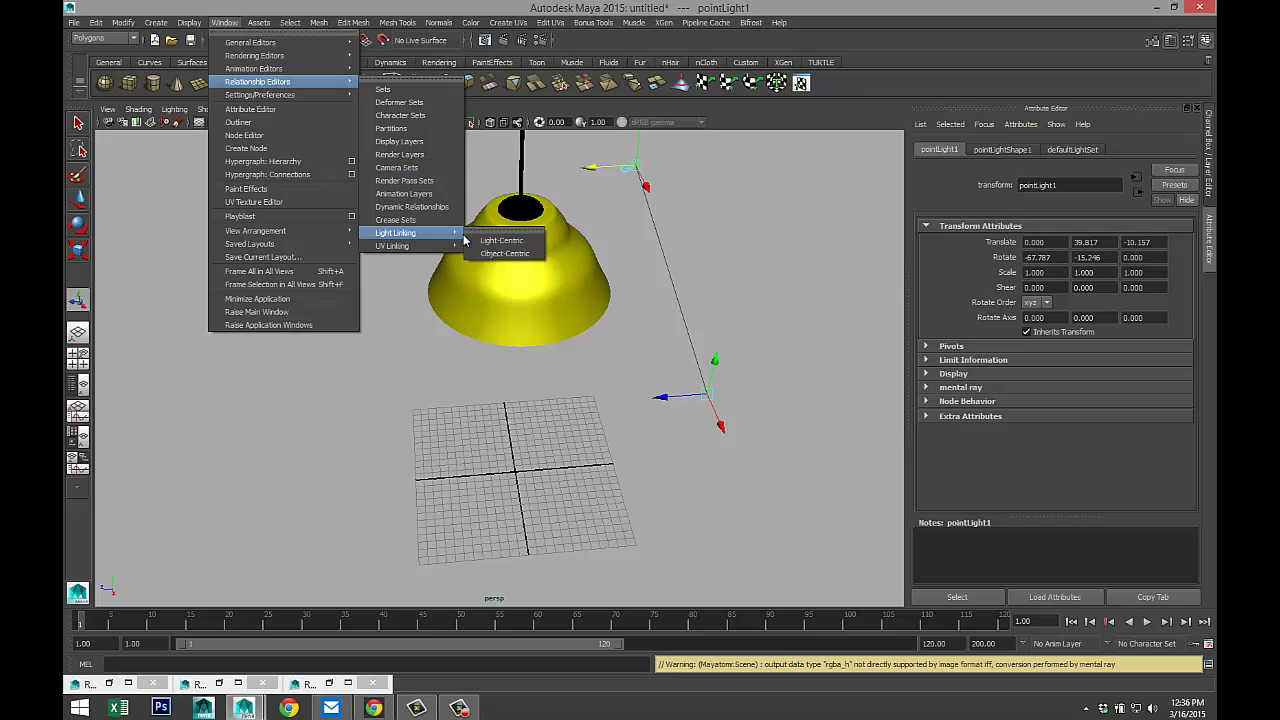
{"action": "left_click", "coordinate": [510, 239]}
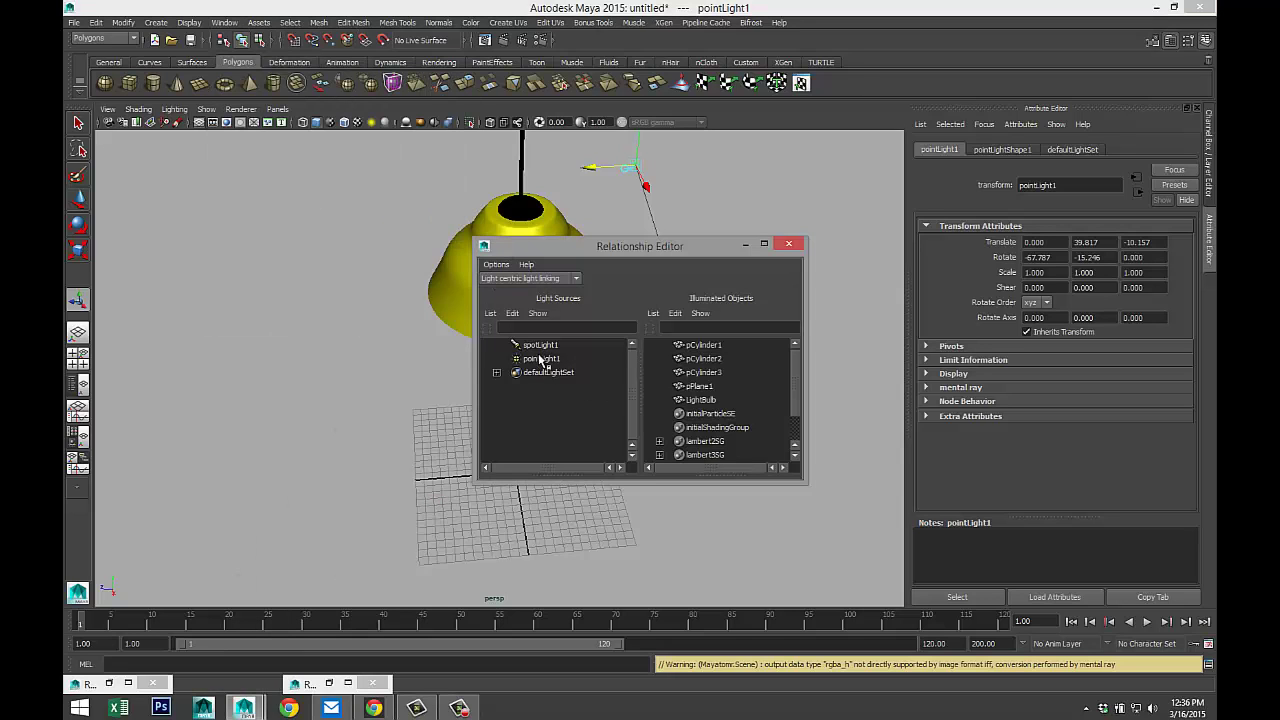
{"action": "left_click", "coordinate": [538, 346]}
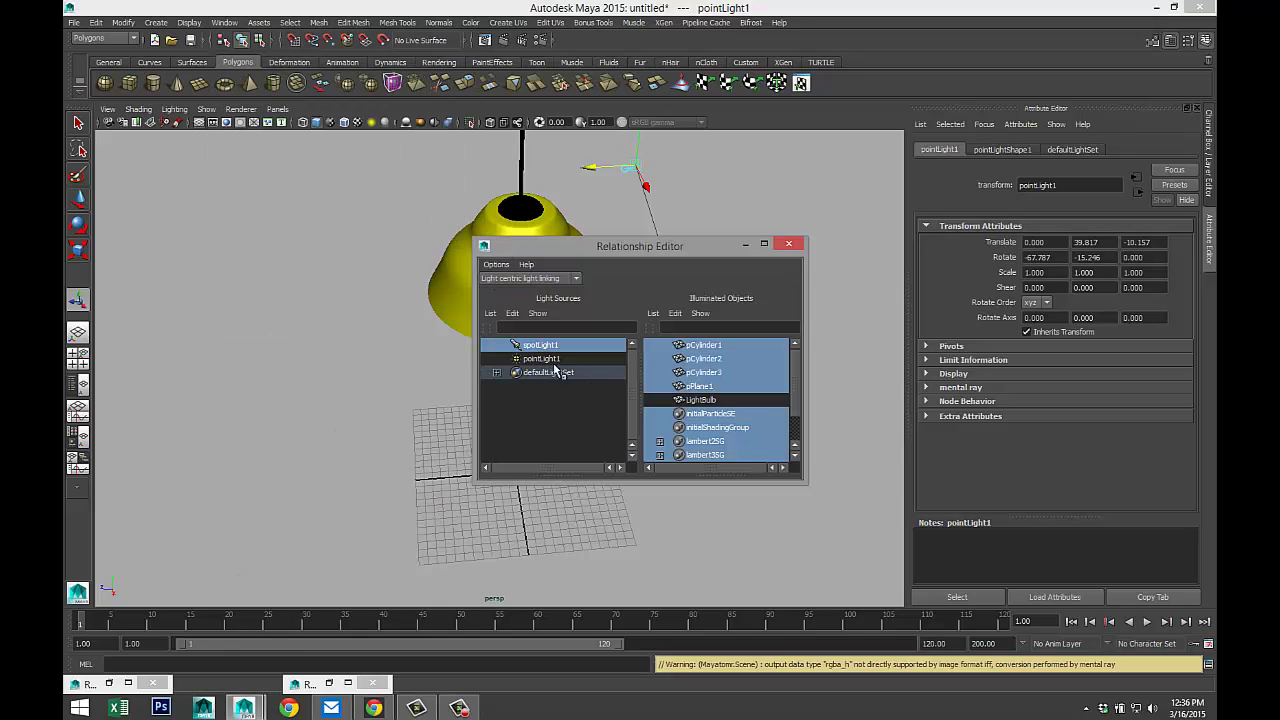
{"action": "left_click", "coordinate": [723, 400]}
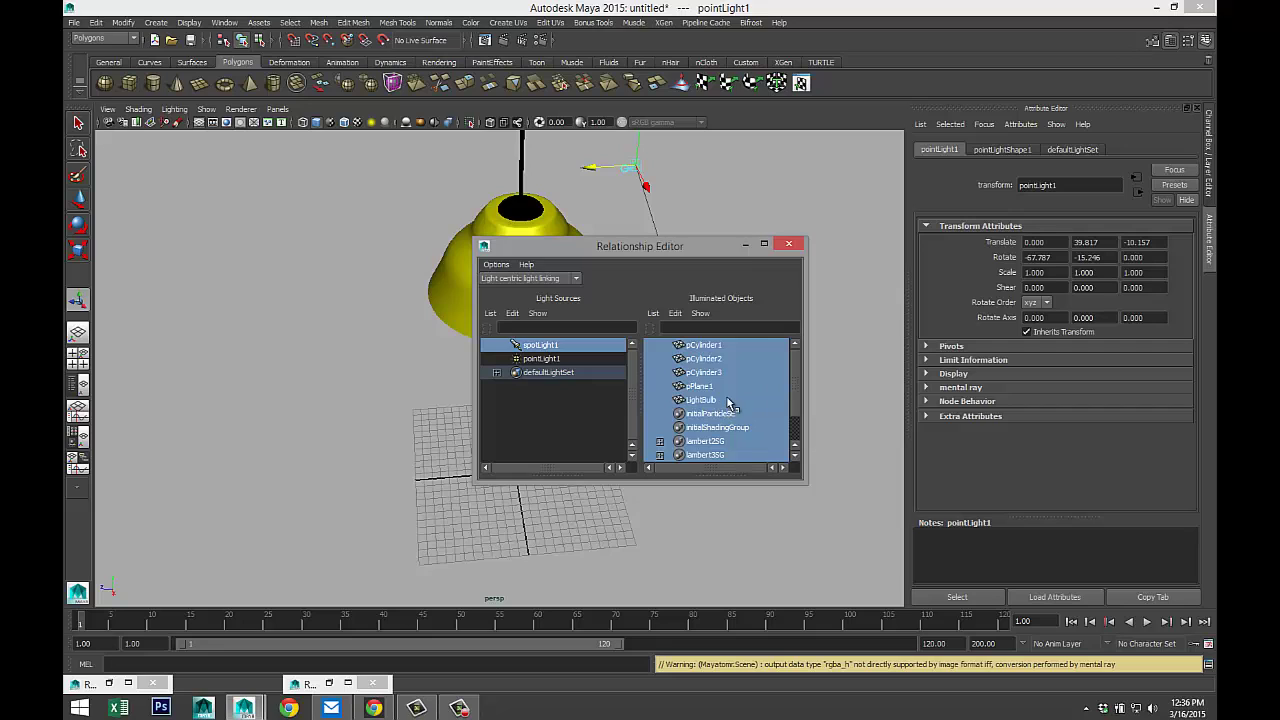
{"action": "left_click", "coordinate": [745, 245]}
Step: Render the same perspective view with the bulb linked to the spotlight for comparison
{"action": "left_click", "coordinate": [504, 40]}
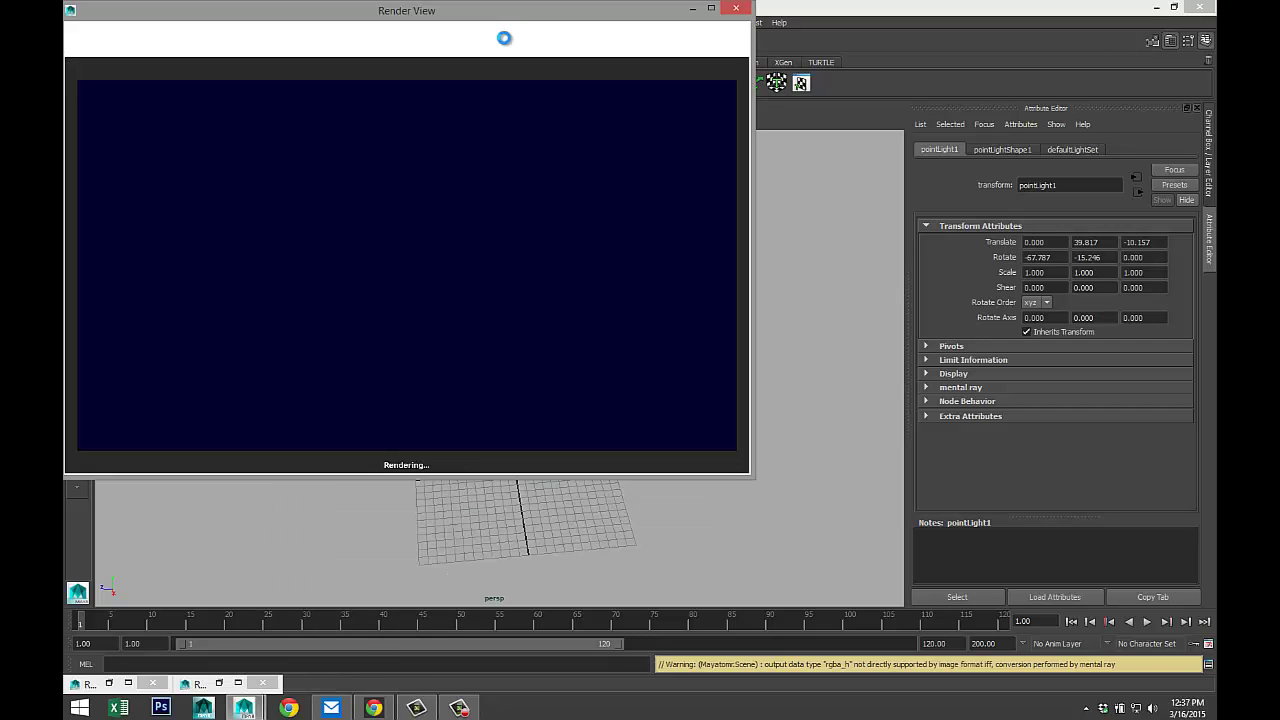